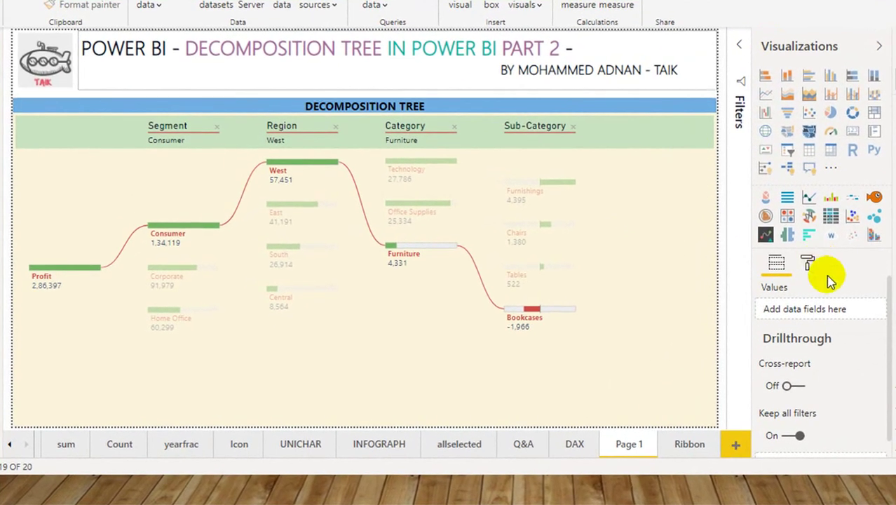
Select the decomposition tree and expand its Tree layout formatting settings
{"action": "left_click", "coordinate": [648, 115]}
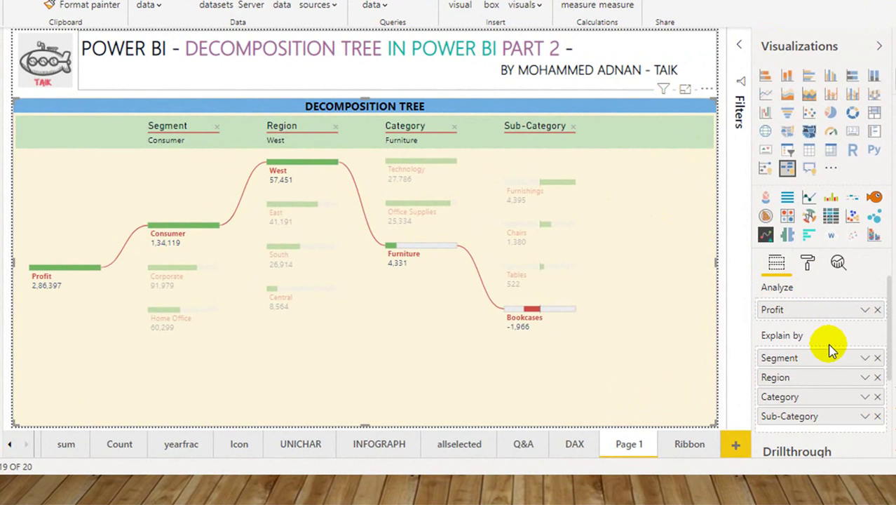
{"action": "scroll", "coordinate": [827, 351], "scroll_direction": "down", "scroll_amount": 2}
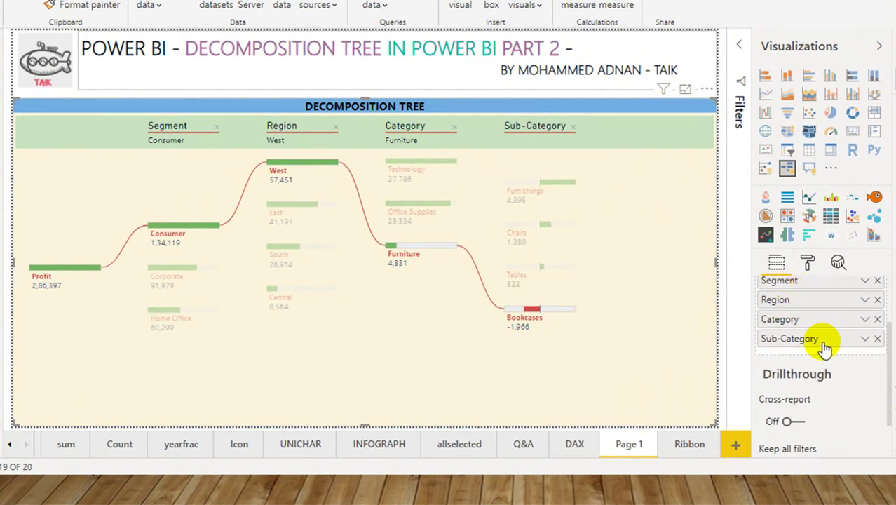
{"action": "scroll", "coordinate": [829, 343], "scroll_direction": "up", "scroll_amount": 2}
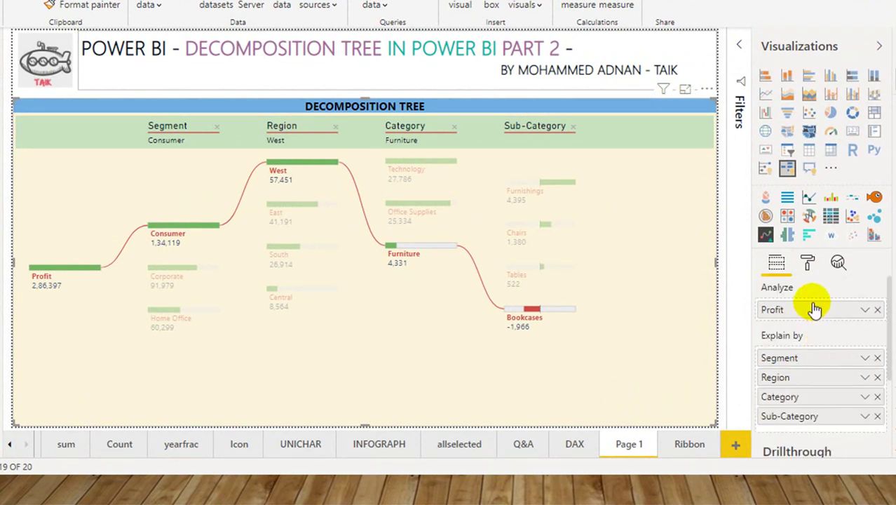
{"action": "left_click", "coordinate": [808, 263]}
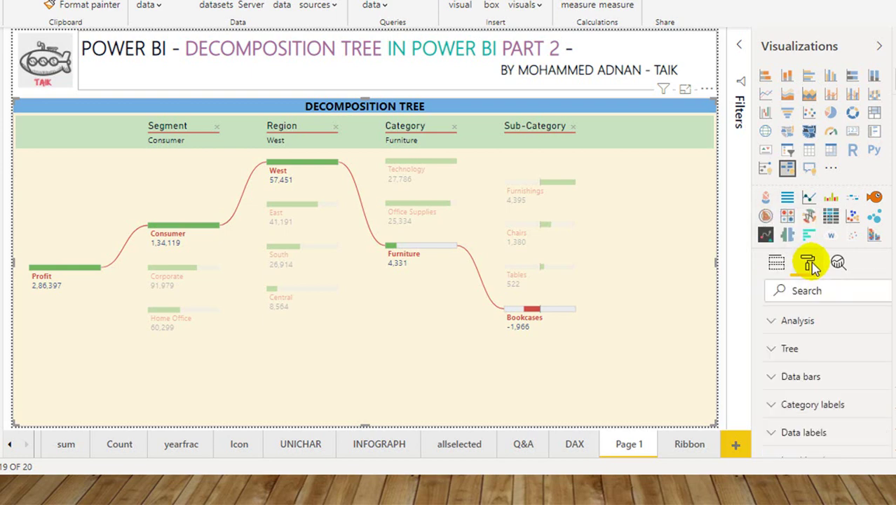
{"action": "left_click", "coordinate": [837, 350]}
{"action": "scroll", "coordinate": [838, 352], "scroll_direction": "down", "scroll_amount": 2}
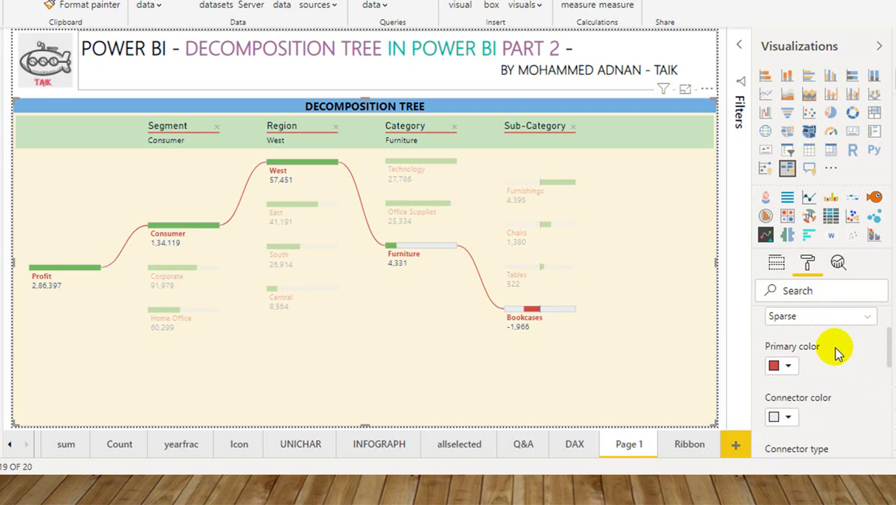
{"action": "scroll", "coordinate": [887, 342], "scroll_direction": "up", "scroll_amount": 1}
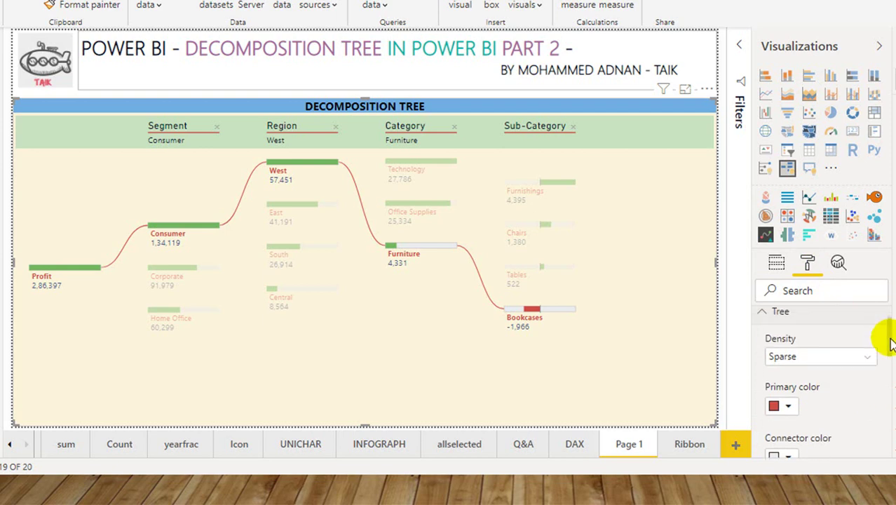
Try Dense and Default tree density, then leave density at Sparse
{"action": "left_click", "coordinate": [801, 356]}
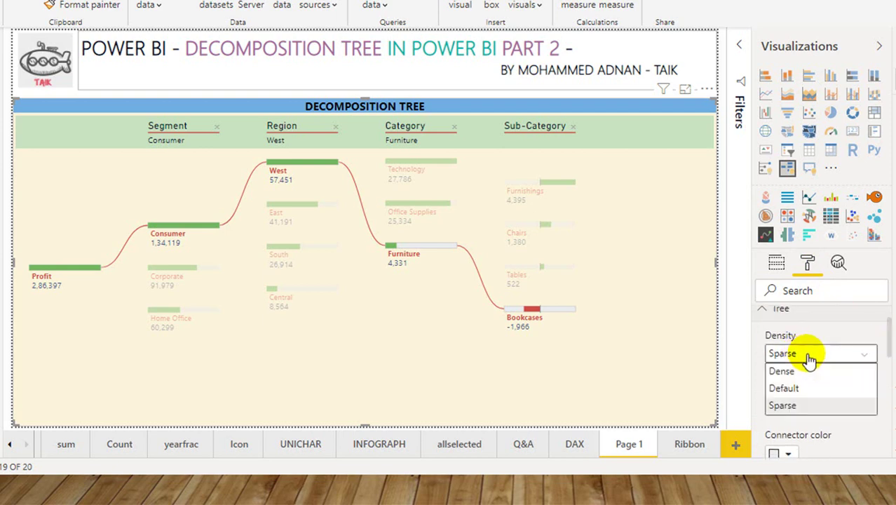
{"action": "left_click", "coordinate": [806, 371]}
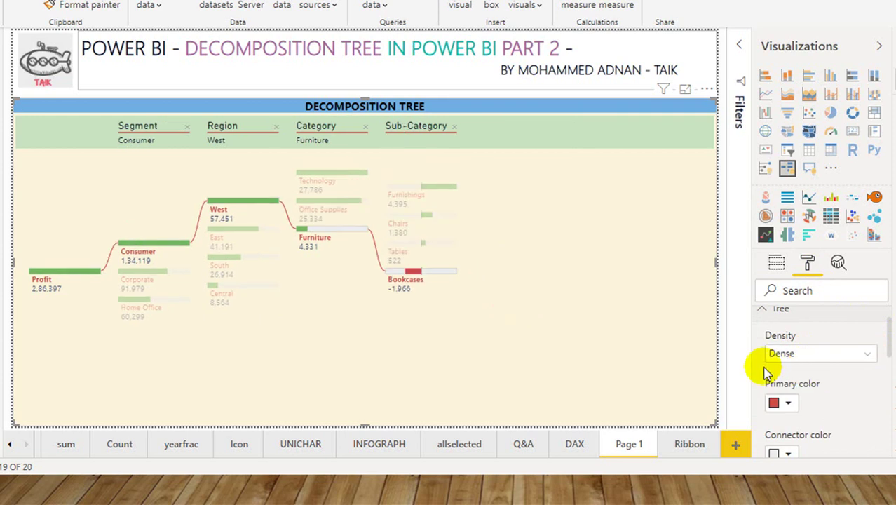
{"action": "left_click", "coordinate": [816, 353]}
{"action": "left_click", "coordinate": [813, 388]}
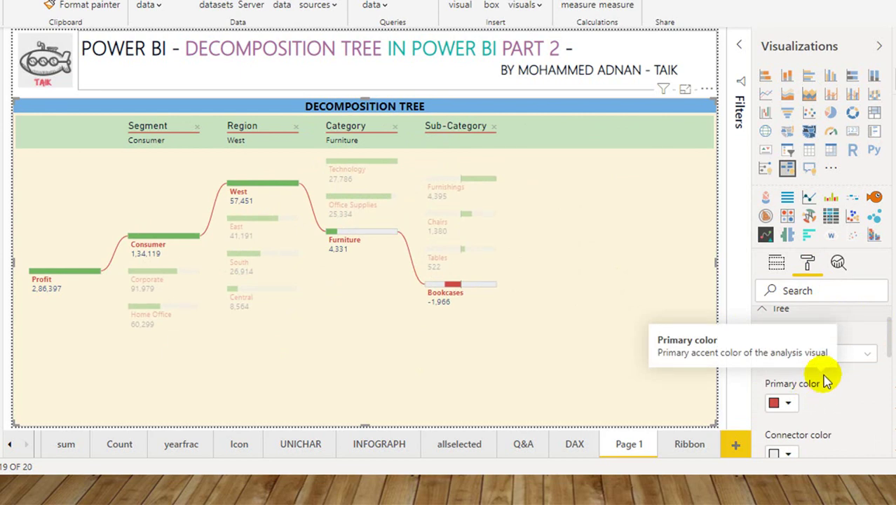
{"action": "left_click", "coordinate": [824, 352]}
{"action": "left_click", "coordinate": [816, 406]}
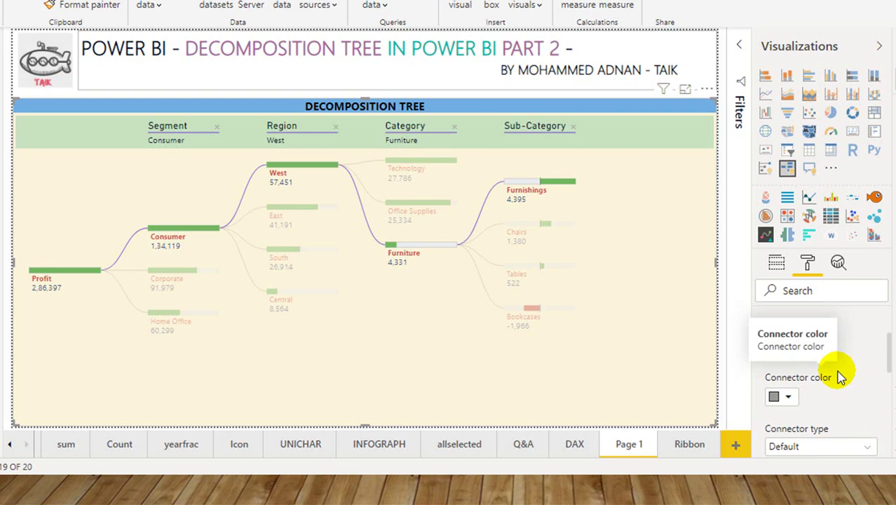
Set the connector colour, then try Round connectors and revert to Default
{"action": "left_click", "coordinate": [788, 398]}
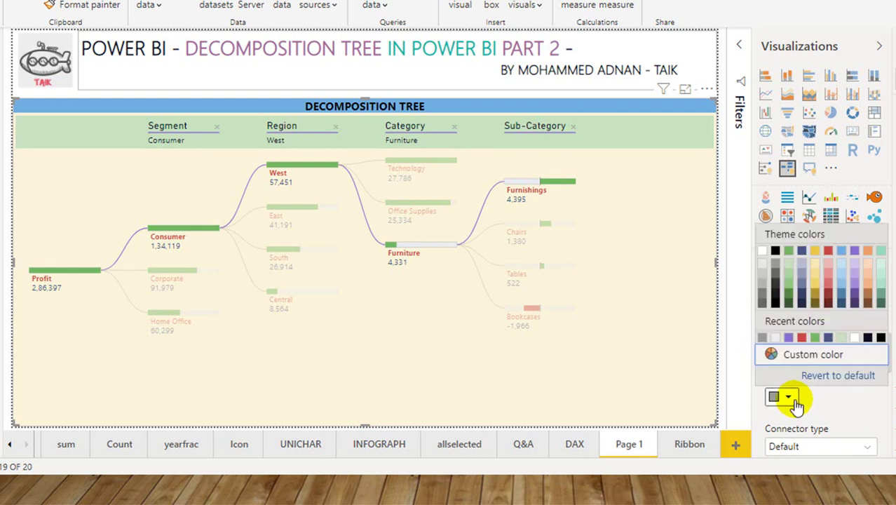
{"action": "left_click", "coordinate": [830, 406]}
{"action": "scroll", "coordinate": [830, 379], "scroll_direction": "down", "scroll_amount": 2}
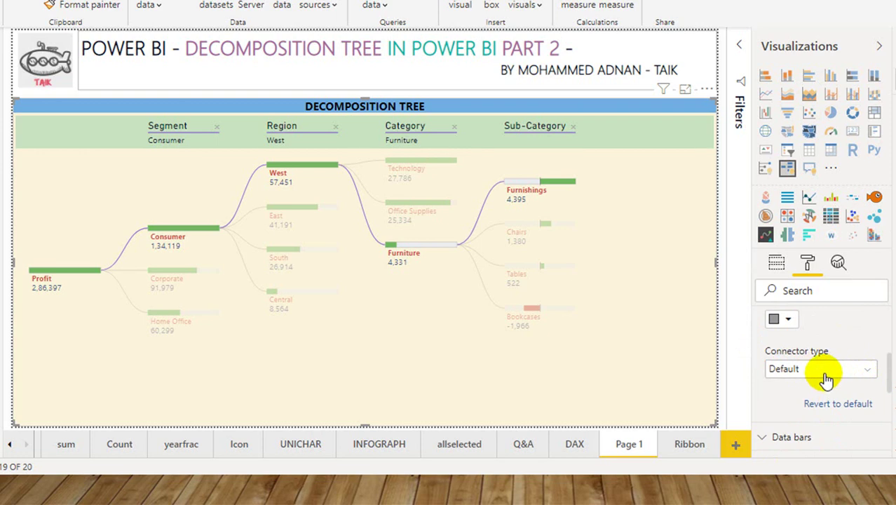
{"action": "left_click", "coordinate": [825, 377]}
{"action": "left_click", "coordinate": [798, 406]}
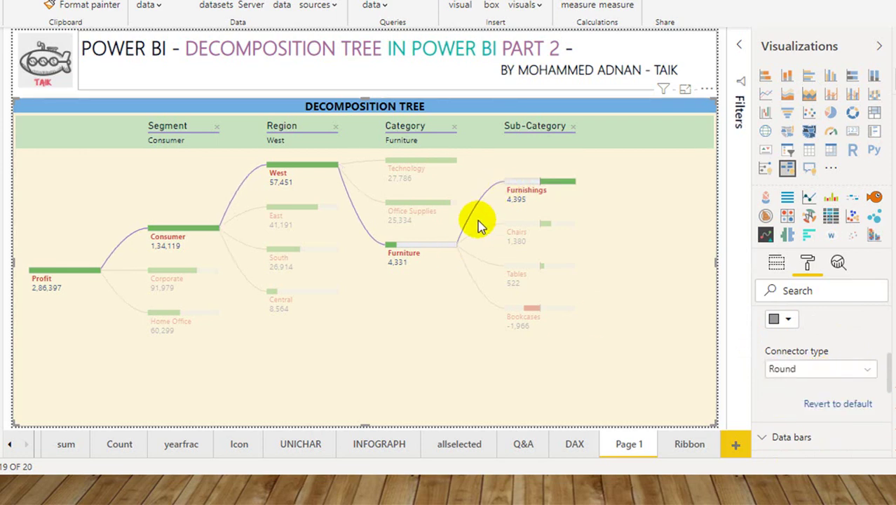
{"action": "left_click", "coordinate": [816, 365]}
{"action": "left_click", "coordinate": [781, 392]}
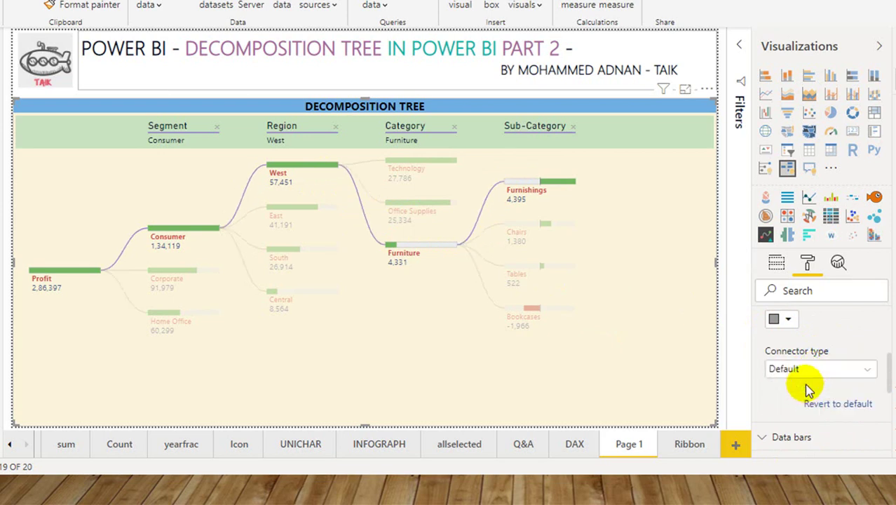
Drill the path to Bookcases and make the data bar background white
{"action": "scroll", "coordinate": [814, 368], "scroll_direction": "up", "scroll_amount": 3}
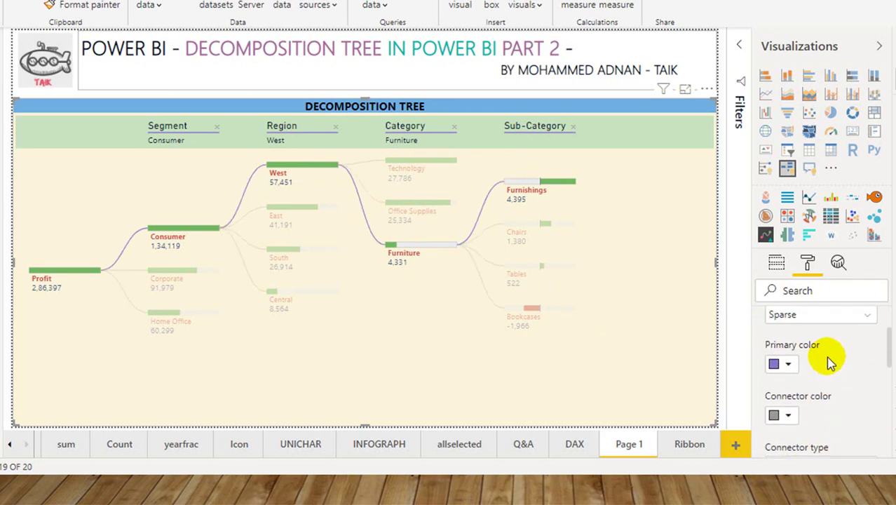
{"action": "left_click", "coordinate": [799, 330]}
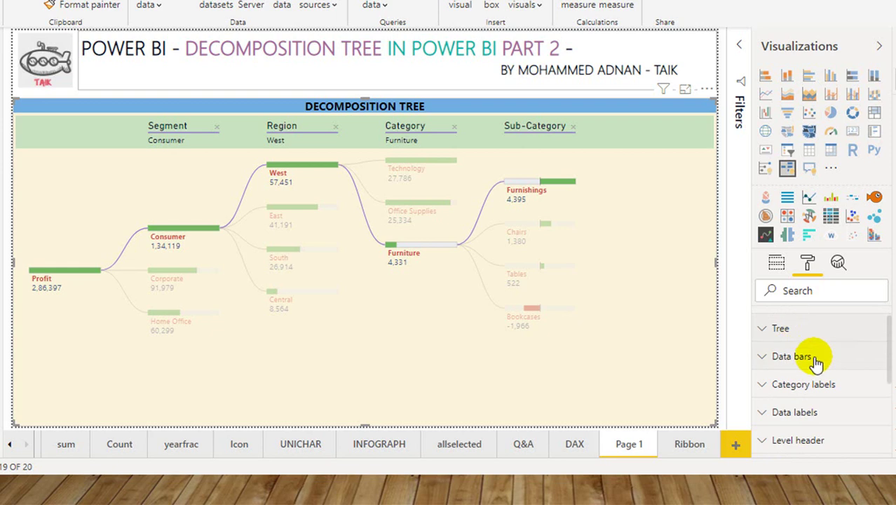
{"action": "left_click", "coordinate": [814, 358]}
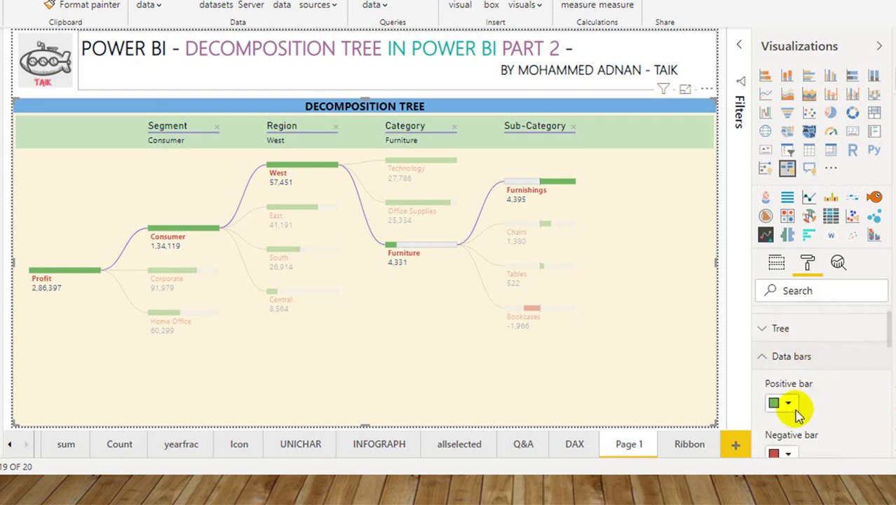
{"action": "scroll", "coordinate": [813, 400], "scroll_direction": "down", "scroll_amount": 3}
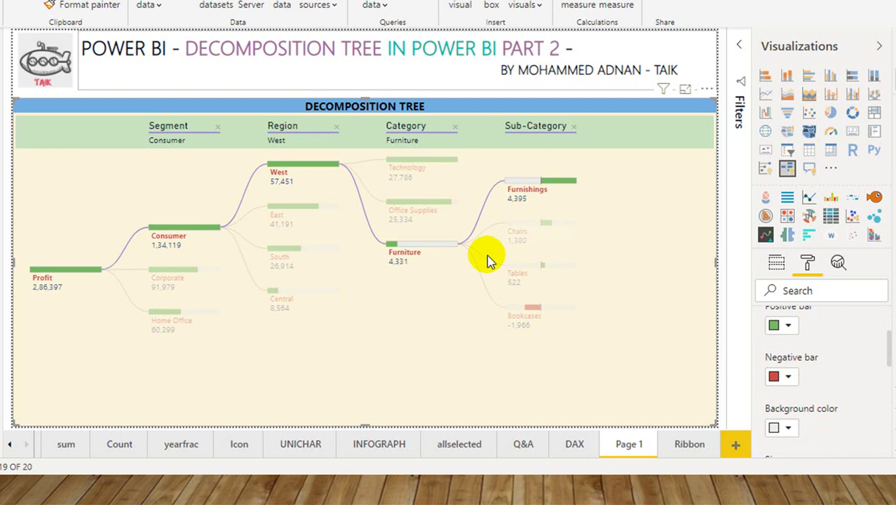
{"action": "left_click", "coordinate": [537, 317]}
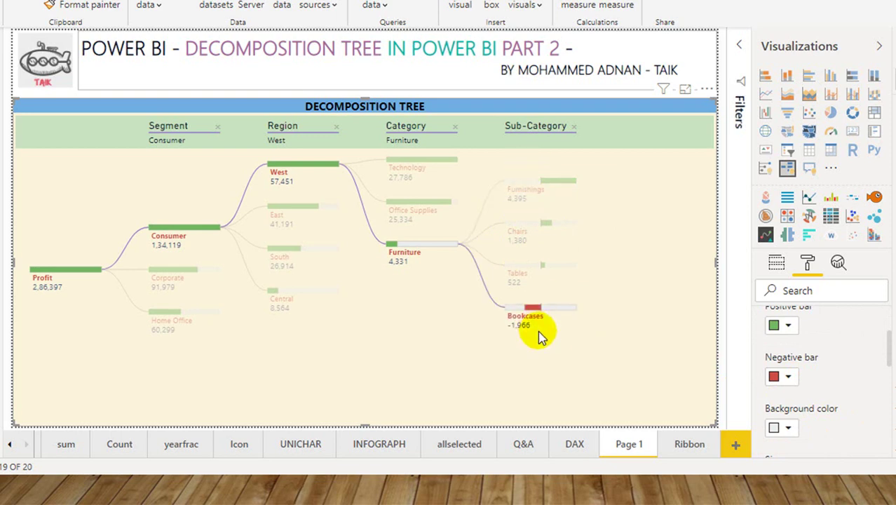
{"action": "left_click", "coordinate": [785, 427]}
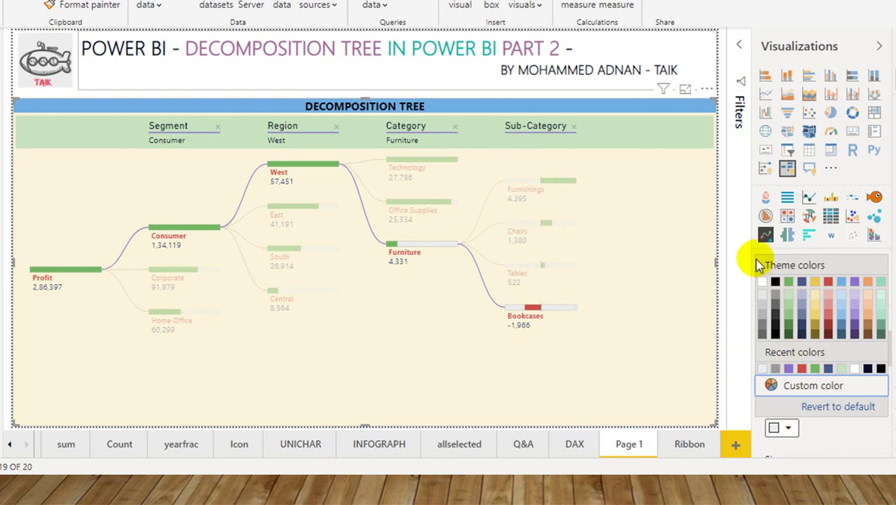
{"action": "left_click", "coordinate": [762, 284]}
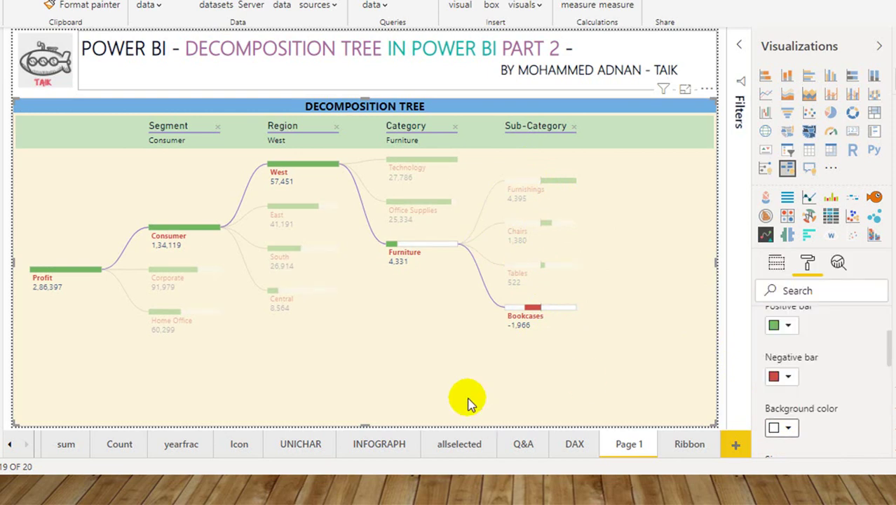
Switch the path to Furnishings and set data bar size to 110% after trying 55%
{"action": "mouse_move", "coordinate": [579, 314]}
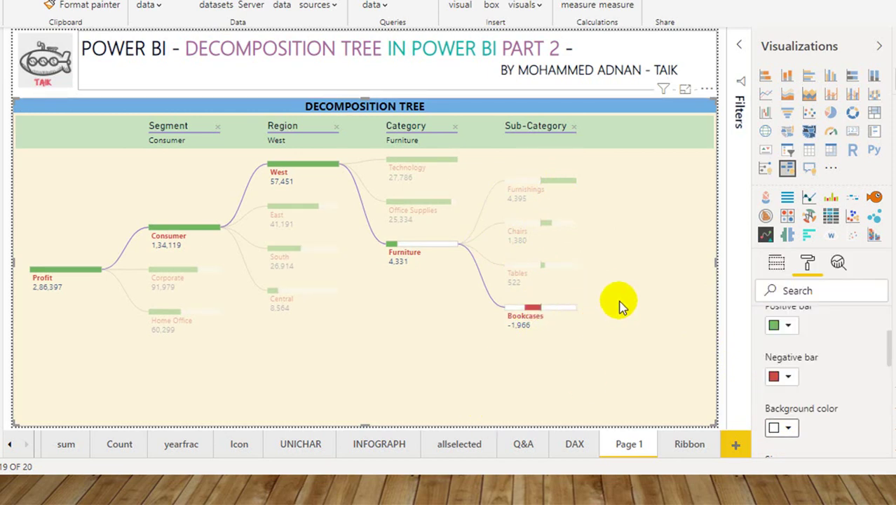
{"action": "left_click", "coordinate": [537, 183]}
{"action": "scroll", "coordinate": [806, 396], "scroll_direction": "down", "scroll_amount": 1}
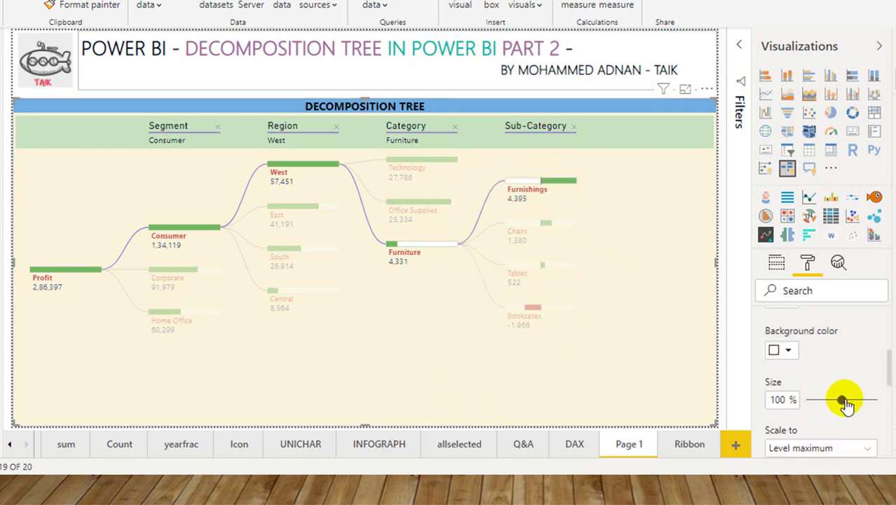
{"action": "left_click_drag", "start_coordinate": [844, 403], "coordinate": [812, 400]}
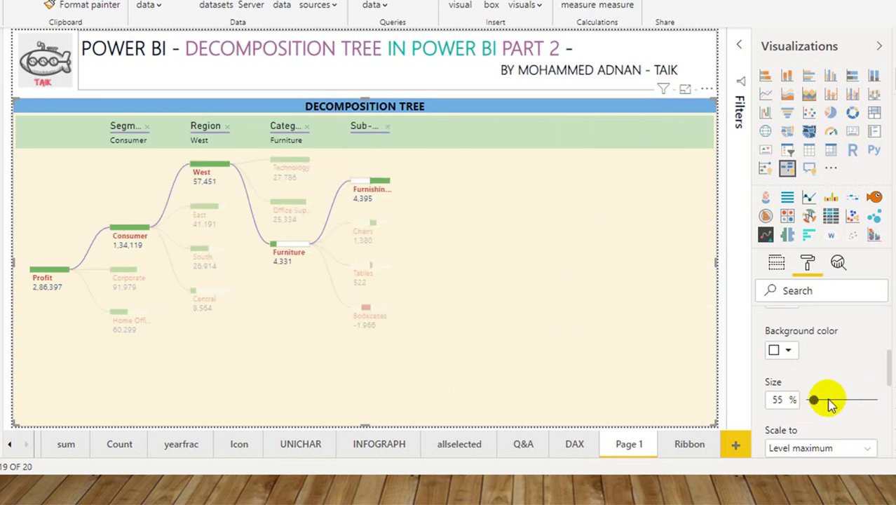
{"action": "double_click", "coordinate": [786, 398]}
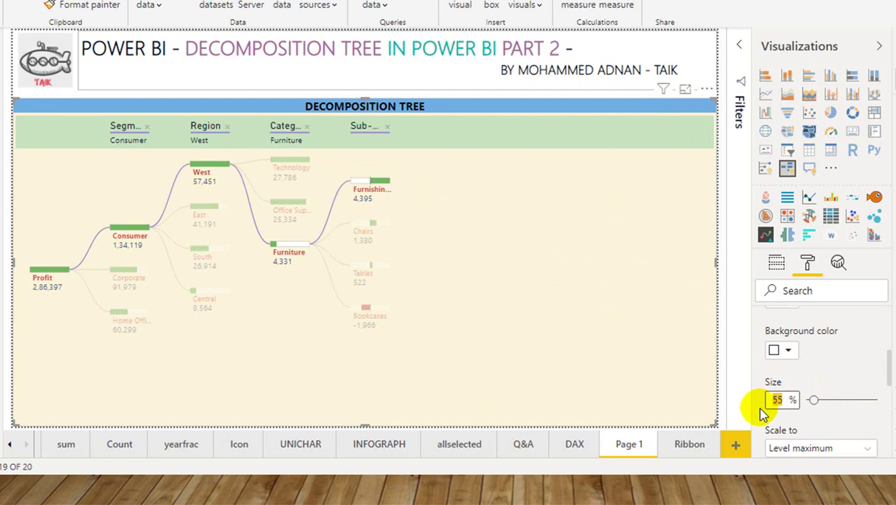
{"action": "type", "text": "110"}
{"action": "key", "text": "Return"}
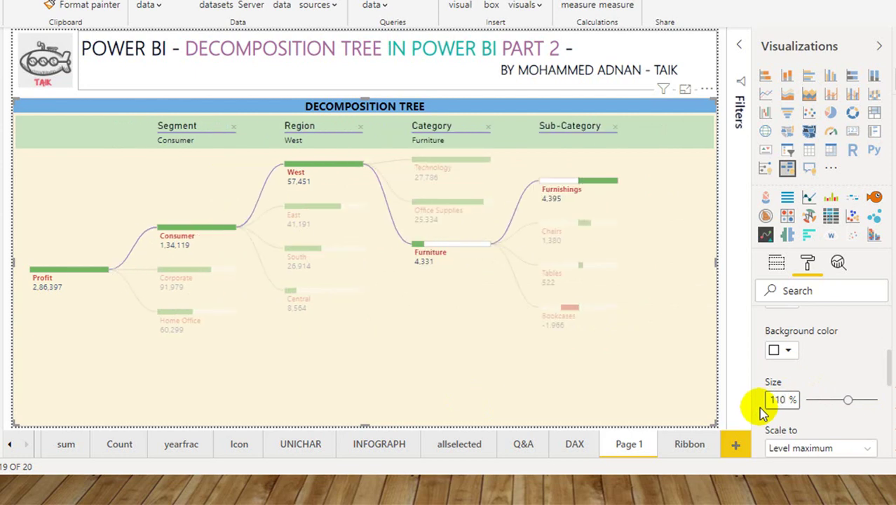
{"action": "scroll", "coordinate": [848, 393], "scroll_direction": "down", "scroll_amount": 2}
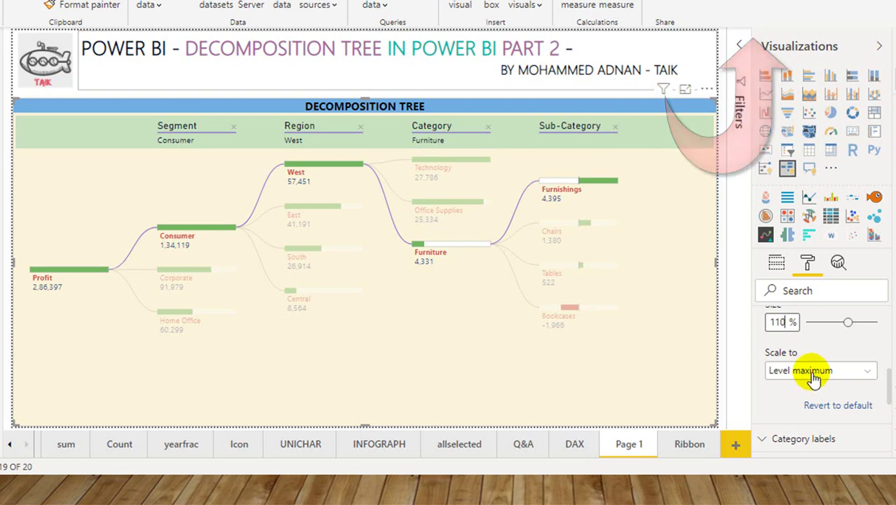
{"action": "left_click", "coordinate": [829, 375]}
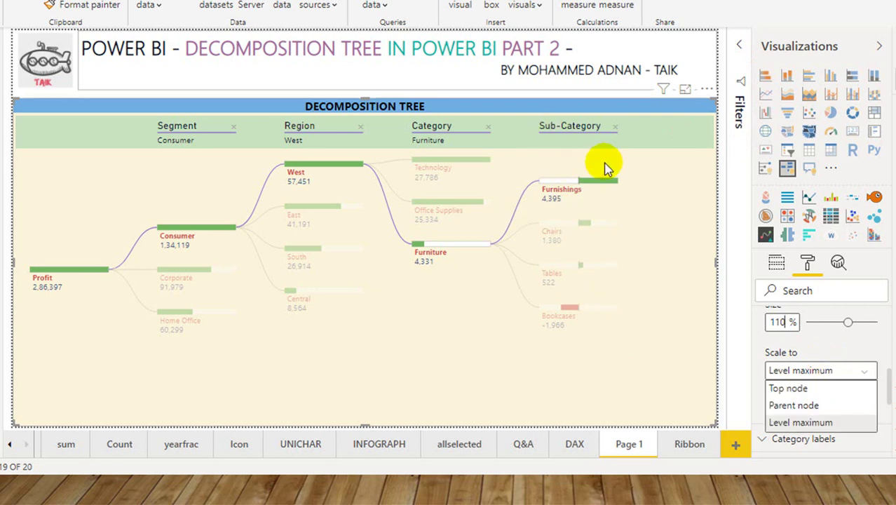
{"action": "left_click", "coordinate": [790, 389]}
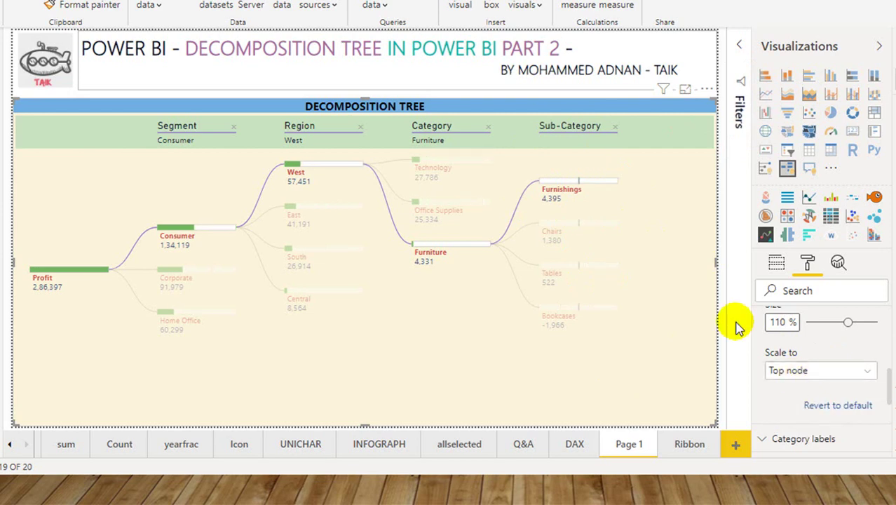
{"action": "mouse_move", "coordinate": [60, 293]}
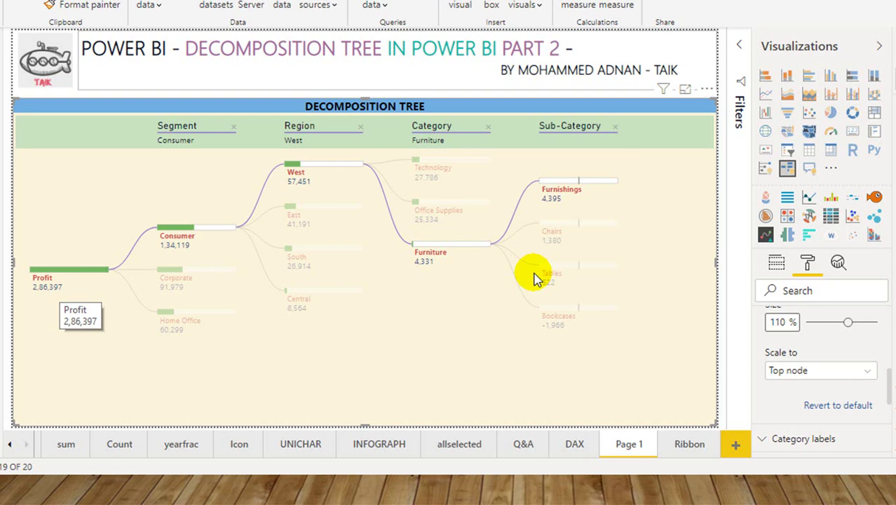
{"action": "left_click", "coordinate": [815, 372]}
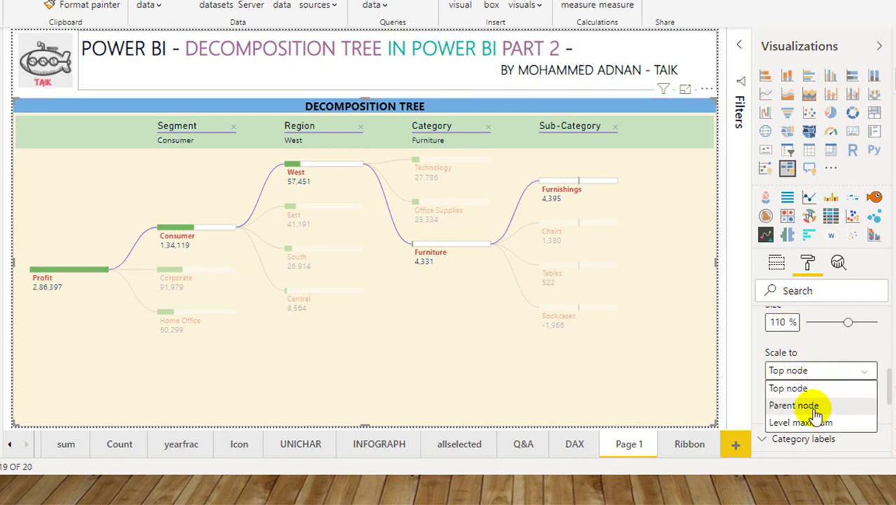
{"action": "left_click", "coordinate": [813, 405]}
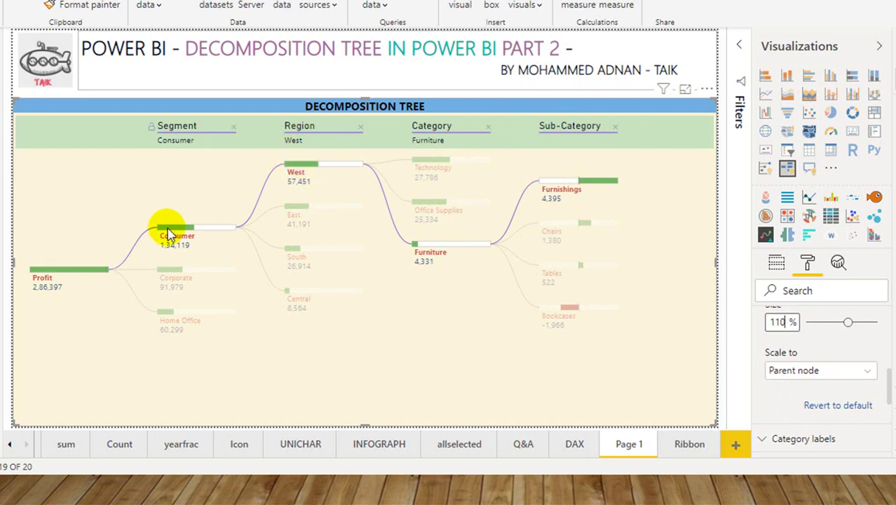
{"action": "mouse_move", "coordinate": [170, 229]}
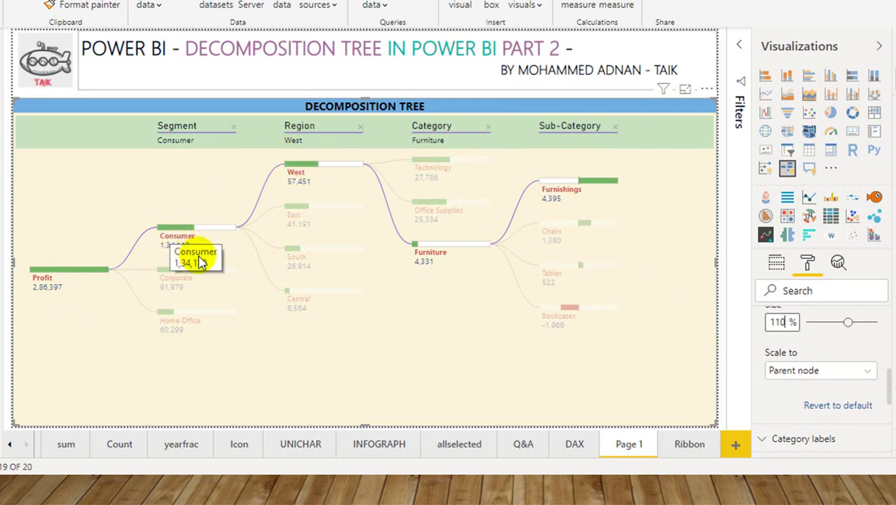
{"action": "left_click", "coordinate": [824, 371]}
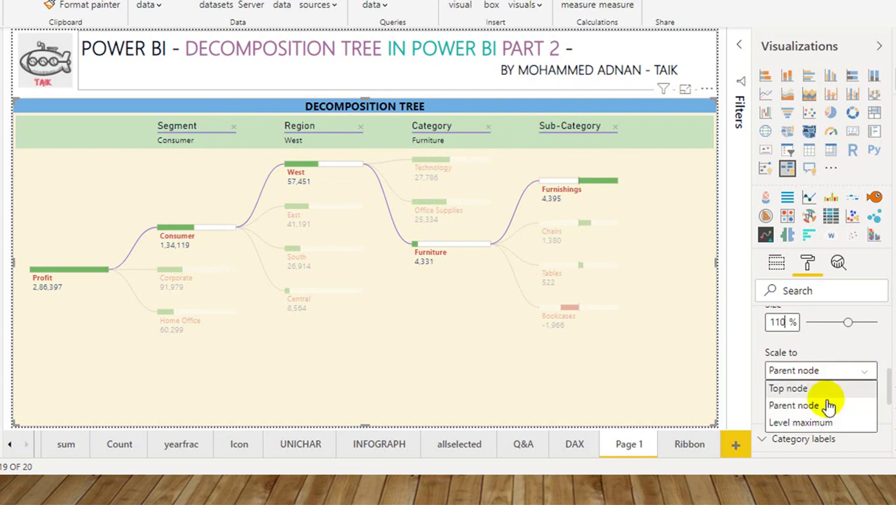
{"action": "left_click", "coordinate": [824, 421]}
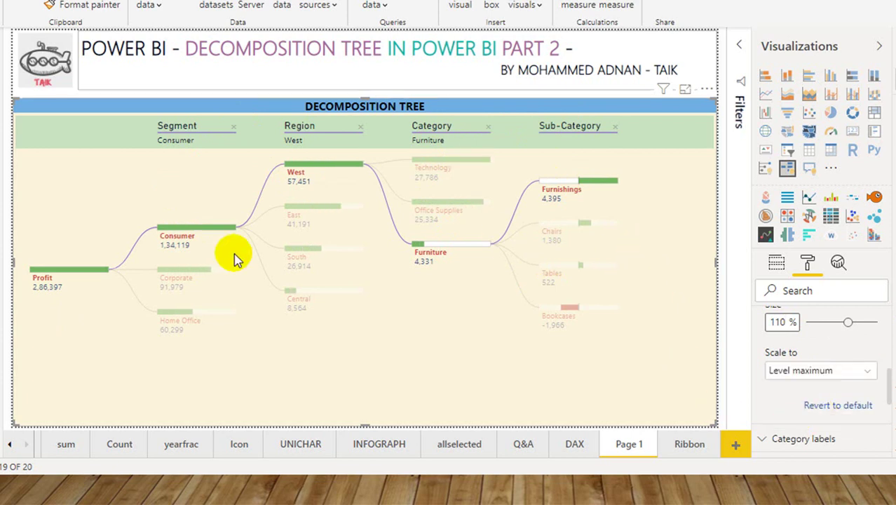
{"action": "scroll", "coordinate": [842, 361], "scroll_direction": "up", "scroll_amount": 5}
Set category labels to Segoe (Bold) at 11 pt text size
{"action": "left_click", "coordinate": [838, 357]}
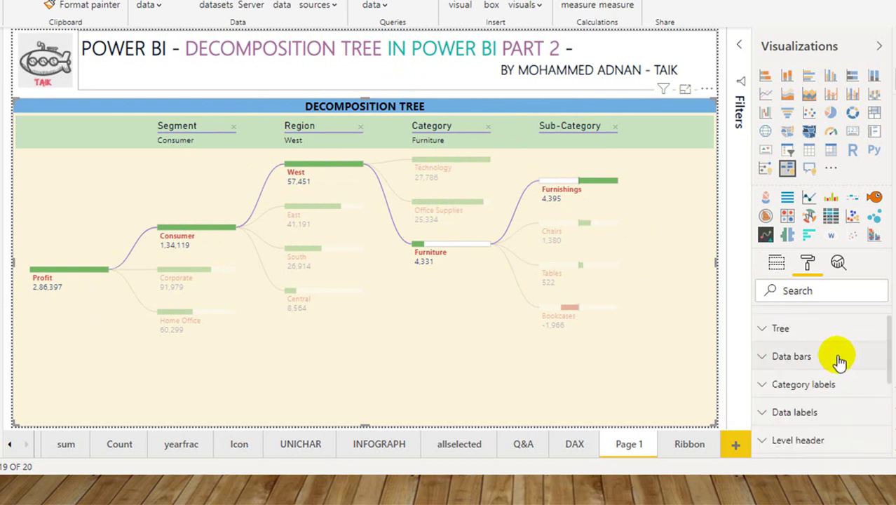
{"action": "left_click", "coordinate": [841, 384]}
{"action": "scroll", "coordinate": [840, 386], "scroll_direction": "down", "scroll_amount": 2}
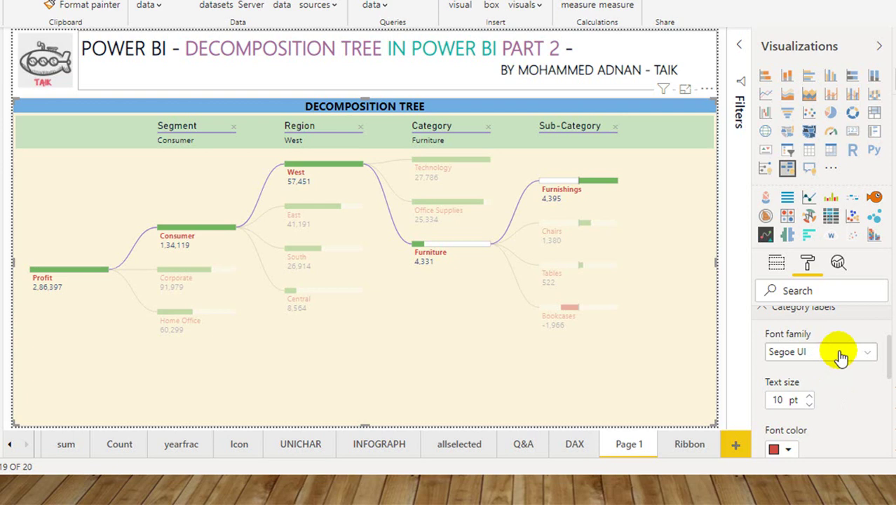
{"action": "left_click", "coordinate": [840, 356]}
{"action": "scroll", "coordinate": [839, 246], "scroll_direction": "down", "scroll_amount": 5}
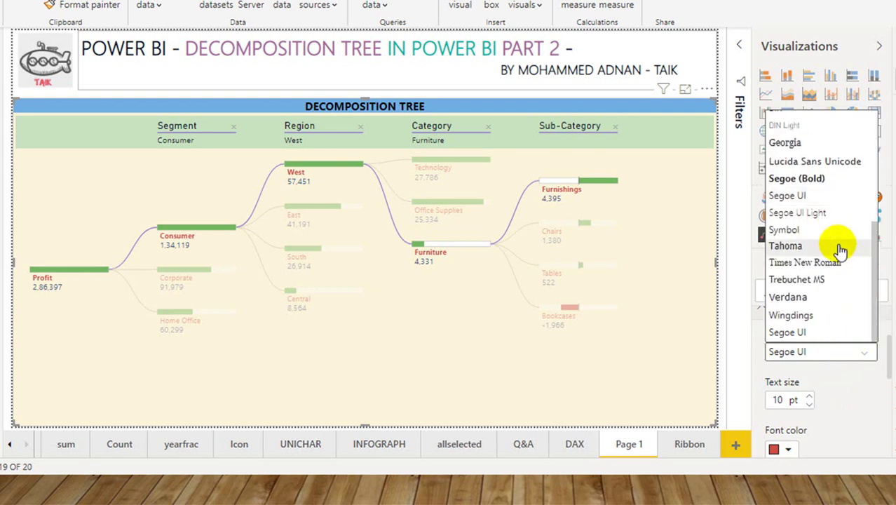
{"action": "left_click", "coordinate": [813, 179]}
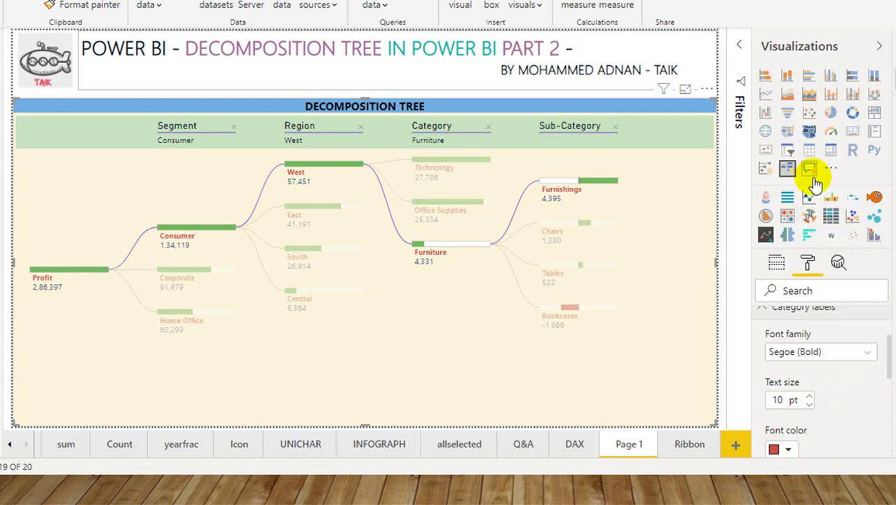
{"action": "left_click", "coordinate": [809, 396]}
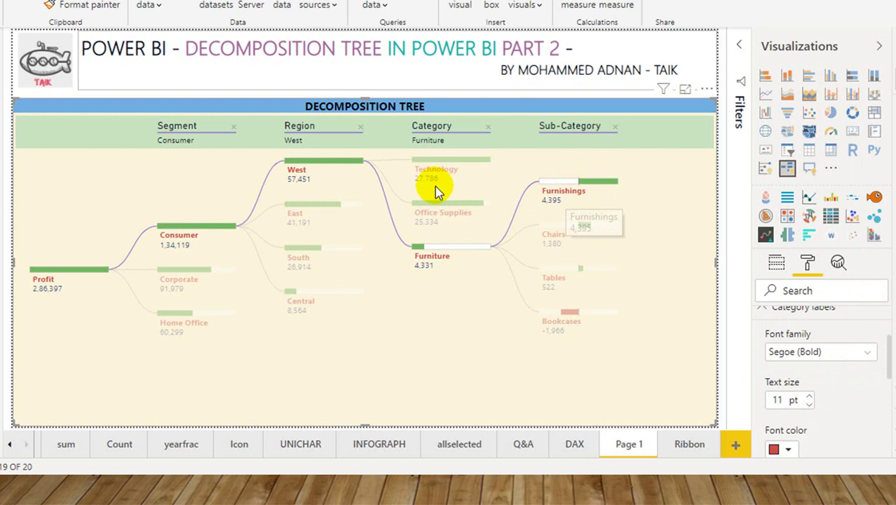
Try Segoe UI Light for category labels, then return to Segoe (Bold)
{"action": "left_click", "coordinate": [834, 352]}
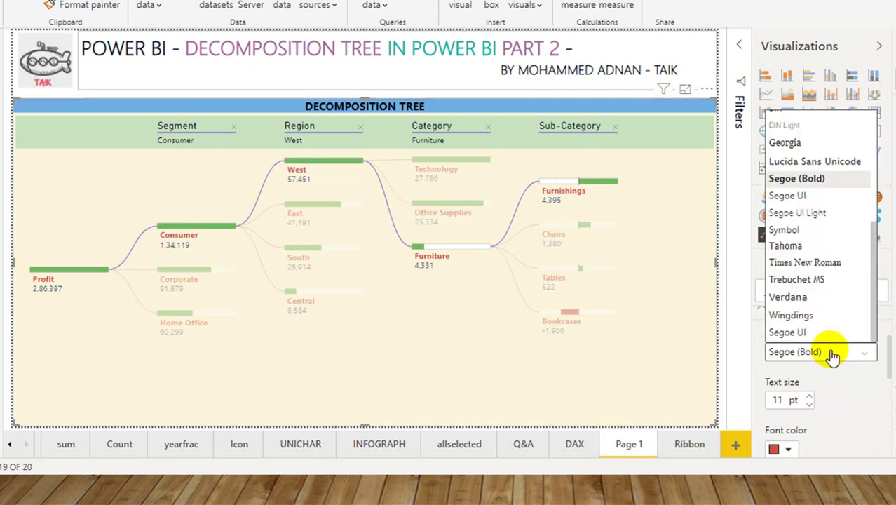
{"action": "left_click", "coordinate": [826, 220]}
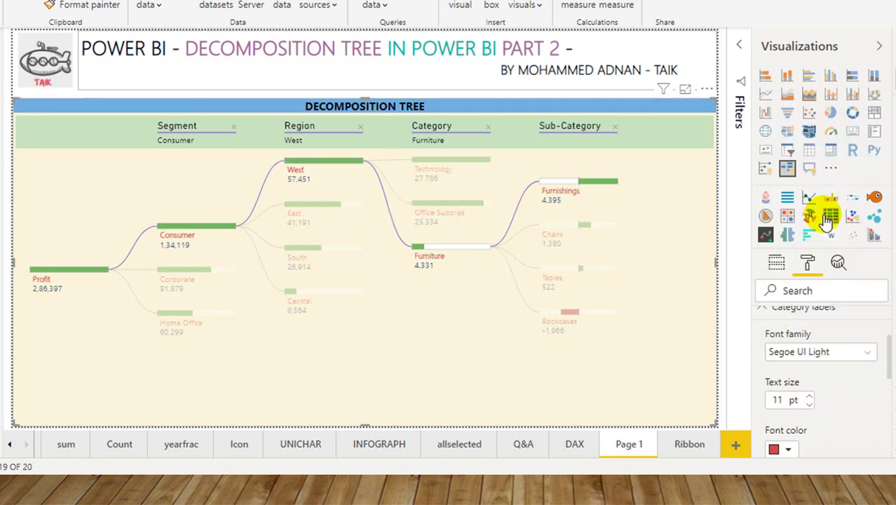
{"action": "left_click", "coordinate": [858, 352]}
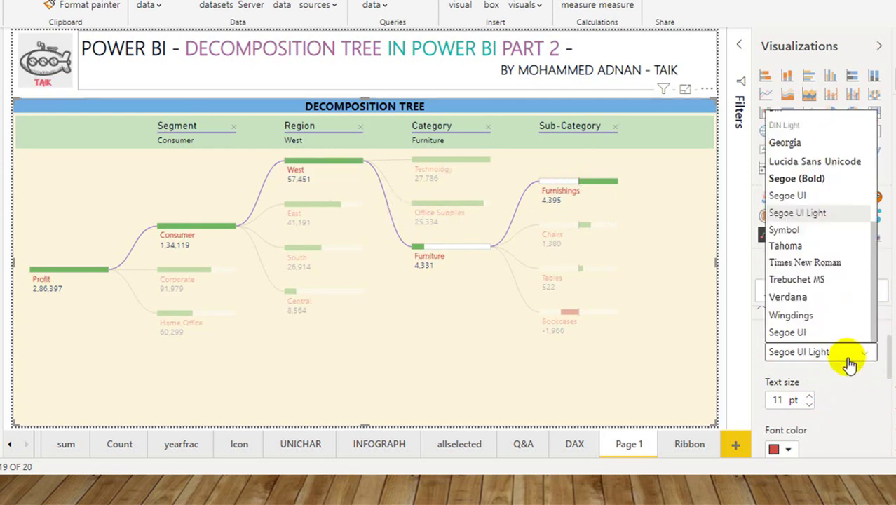
{"action": "left_click", "coordinate": [832, 178]}
{"action": "scroll", "coordinate": [813, 393], "scroll_direction": "down", "scroll_amount": 1}
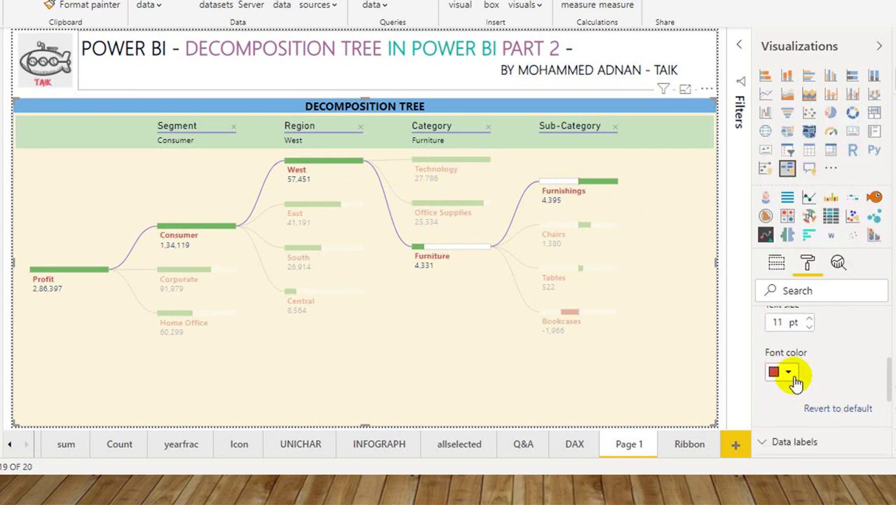
Colour the category labels black after trying dark navy
{"action": "left_click", "coordinate": [789, 372]}
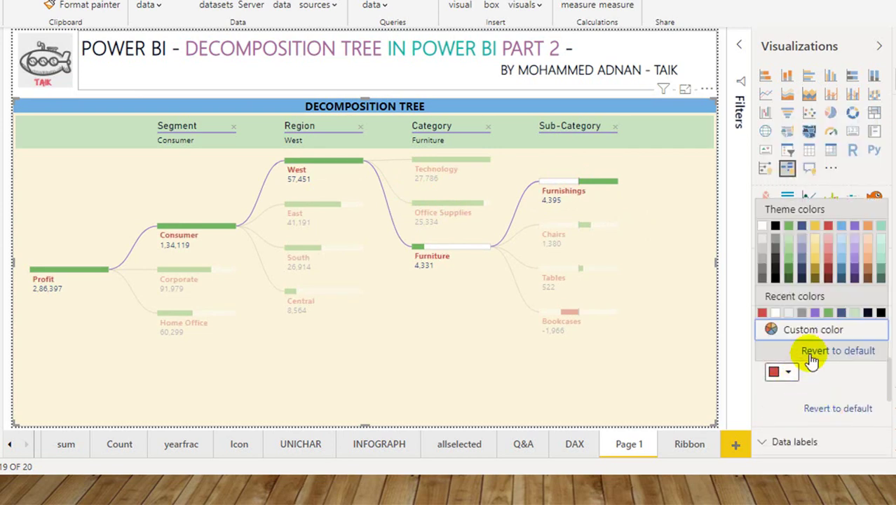
{"action": "left_click", "coordinate": [802, 226]}
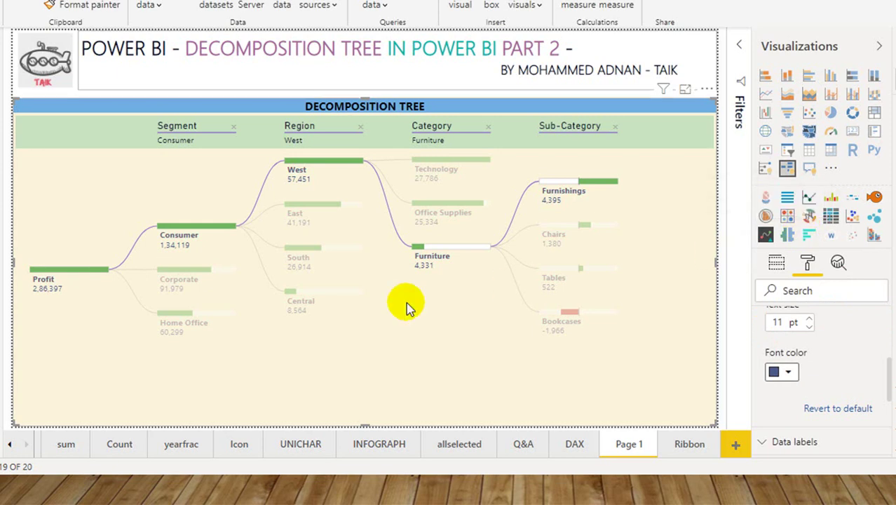
{"action": "left_click", "coordinate": [781, 372]}
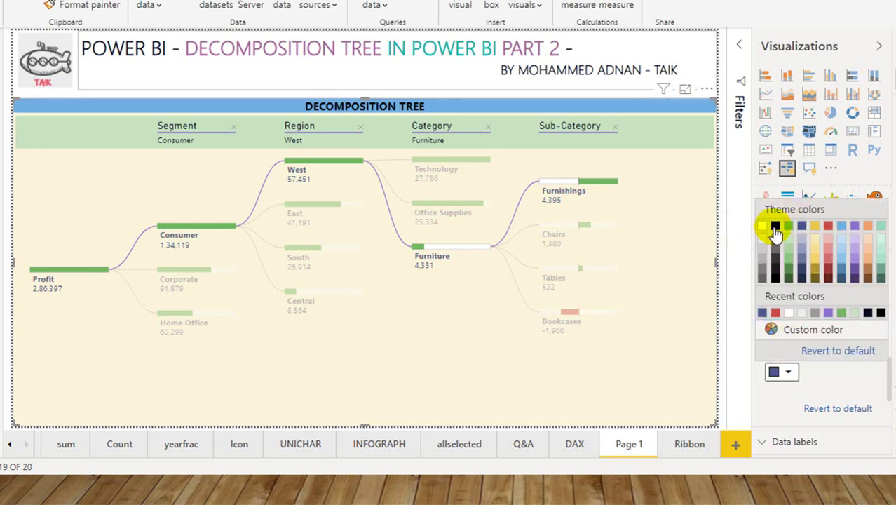
{"action": "left_click", "coordinate": [775, 226]}
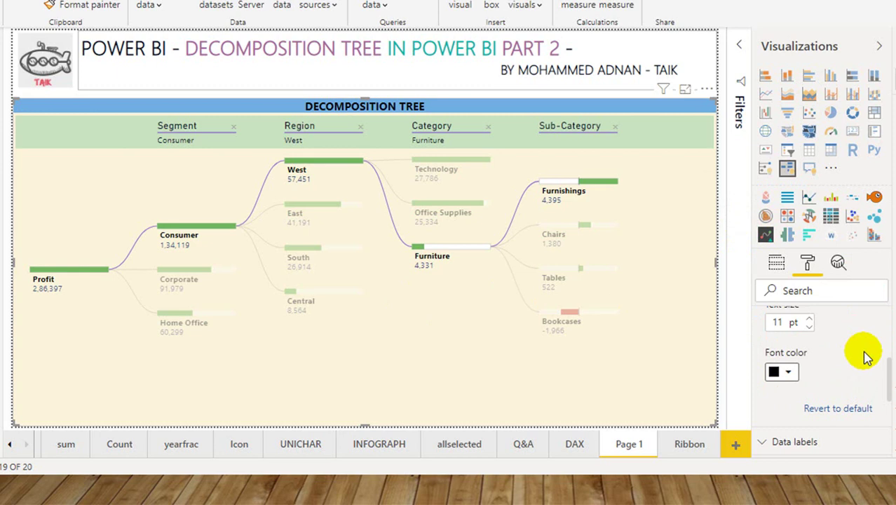
{"action": "scroll", "coordinate": [831, 372], "scroll_direction": "up", "scroll_amount": 1}
{"action": "scroll", "coordinate": [827, 365], "scroll_direction": "up", "scroll_amount": 1}
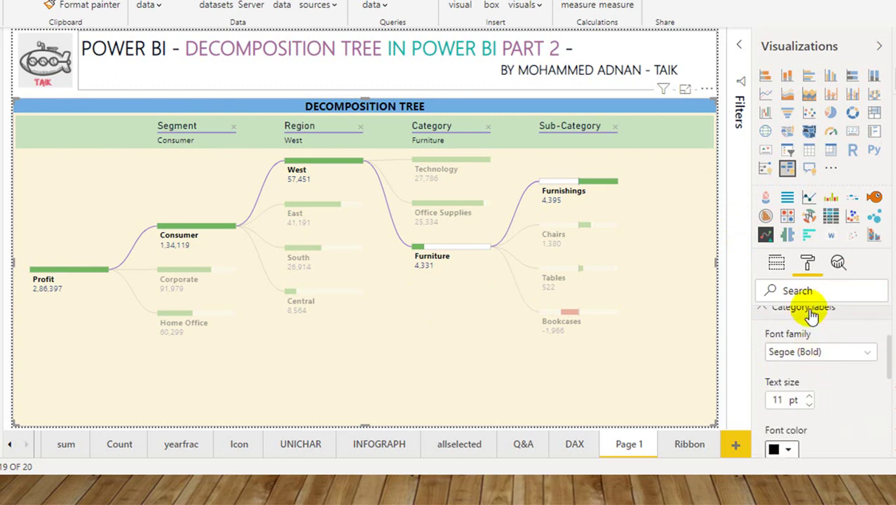
Make the data label text black
{"action": "left_click", "coordinate": [814, 312]}
{"action": "left_click", "coordinate": [810, 337]}
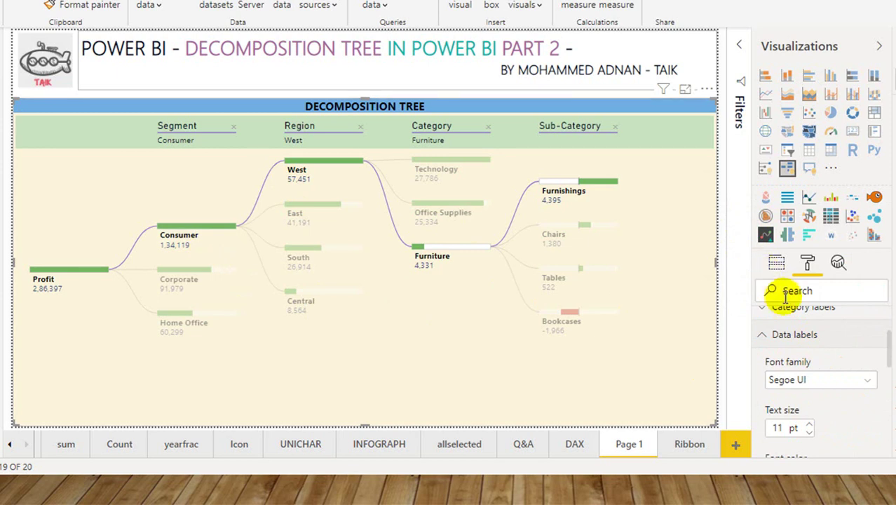
{"action": "scroll", "coordinate": [847, 361], "scroll_direction": "down", "scroll_amount": 1}
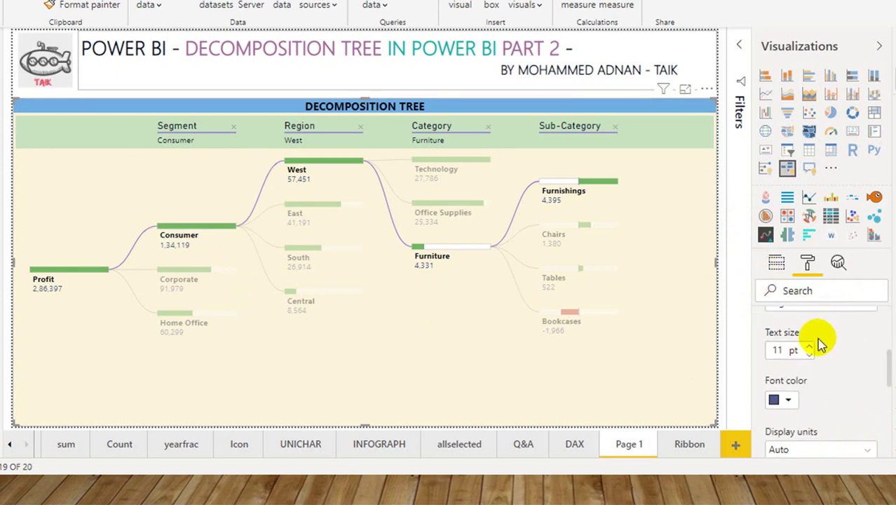
{"action": "scroll", "coordinate": [820, 344], "scroll_direction": "up", "scroll_amount": 2}
{"action": "scroll", "coordinate": [810, 403], "scroll_direction": "down", "scroll_amount": 2}
{"action": "scroll", "coordinate": [809, 393], "scroll_direction": "down", "scroll_amount": 3}
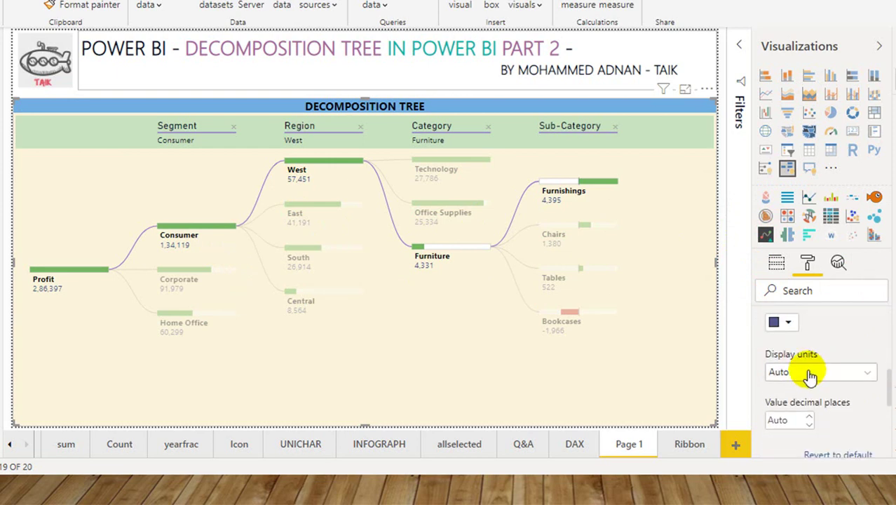
{"action": "left_click", "coordinate": [790, 323]}
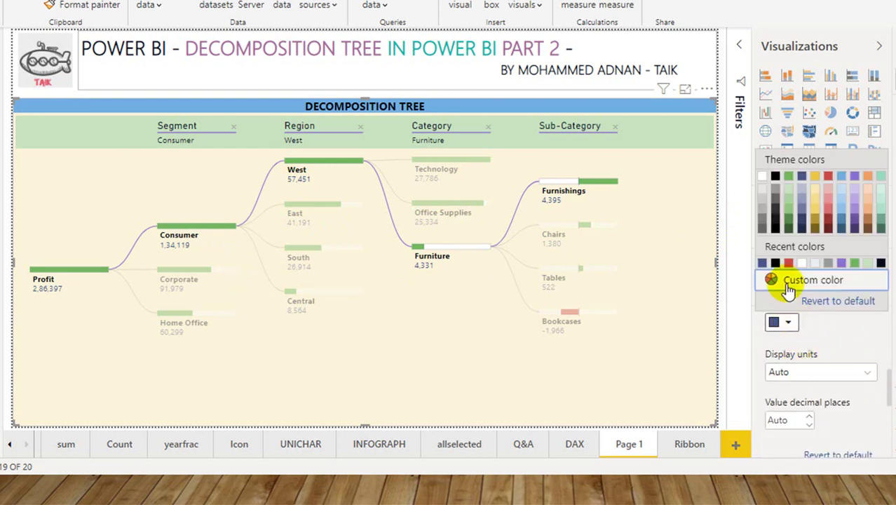
{"action": "left_click", "coordinate": [775, 264]}
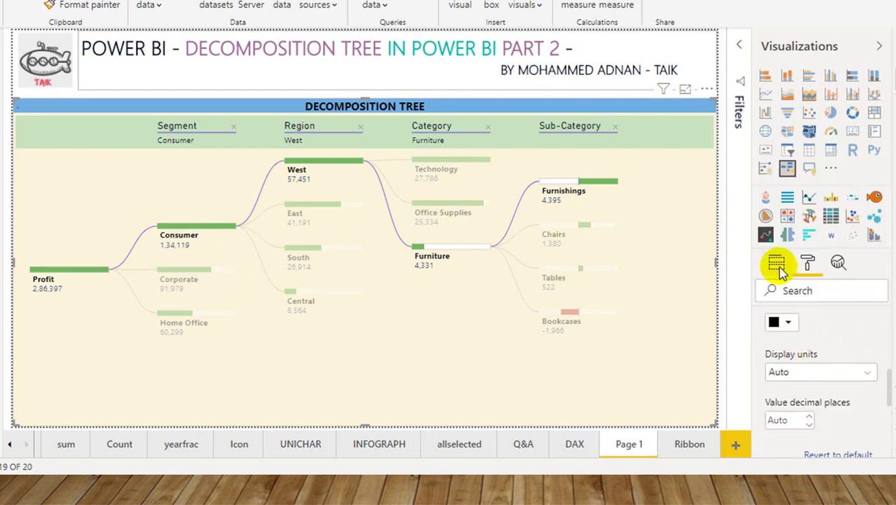
Show tree values in Thousands, e.g. Profit as 286.4K
{"action": "left_click", "coordinate": [817, 377]}
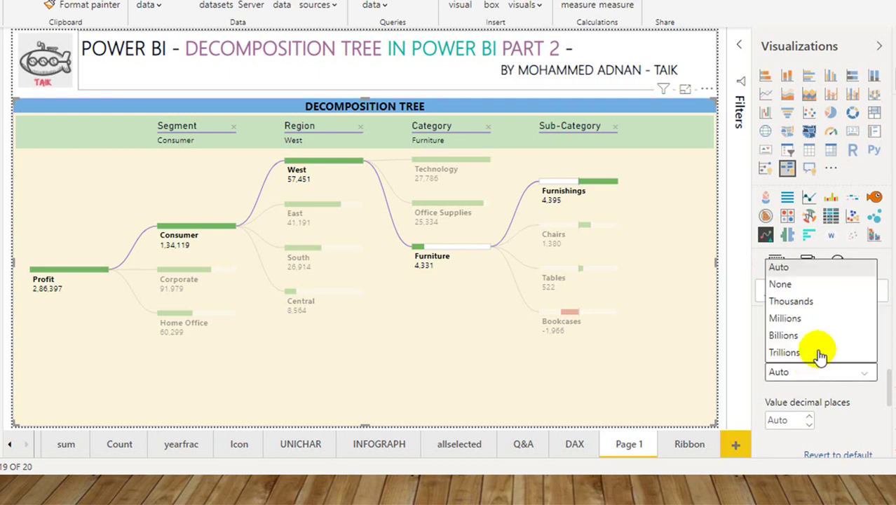
{"action": "left_click", "coordinate": [812, 301]}
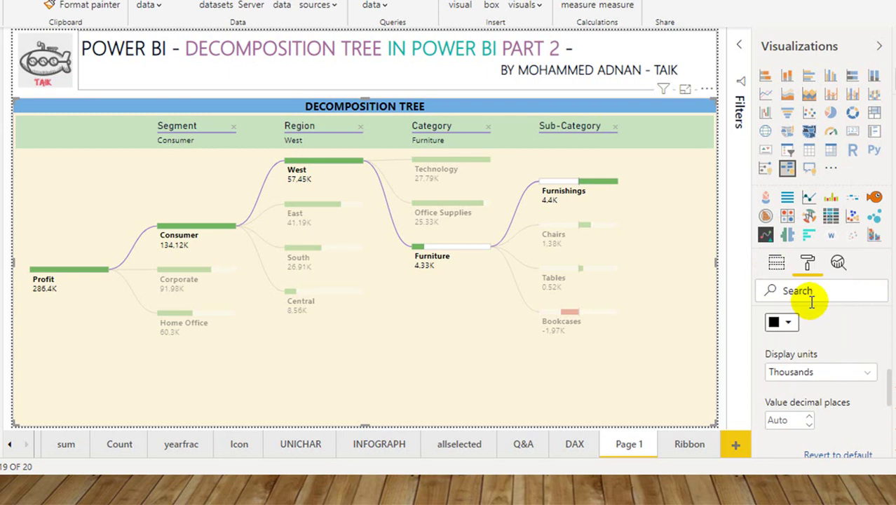
{"action": "left_click", "coordinate": [823, 375]}
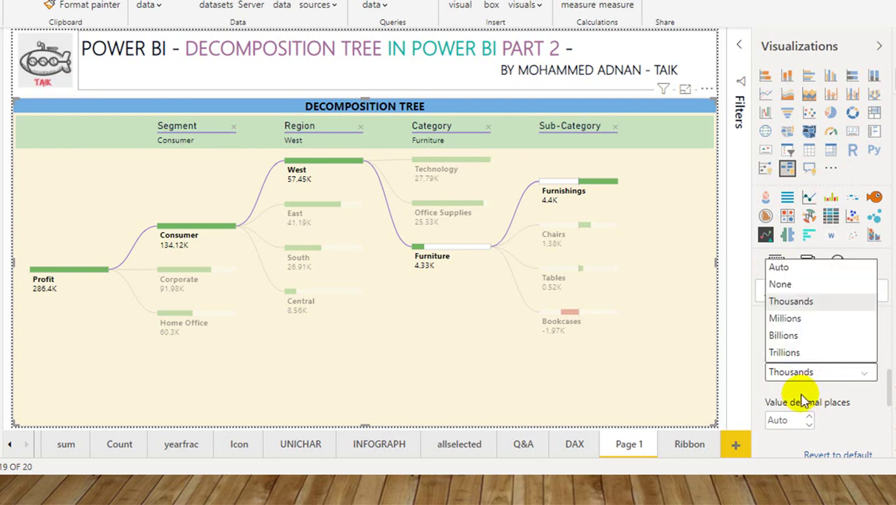
{"action": "left_click", "coordinate": [802, 398]}
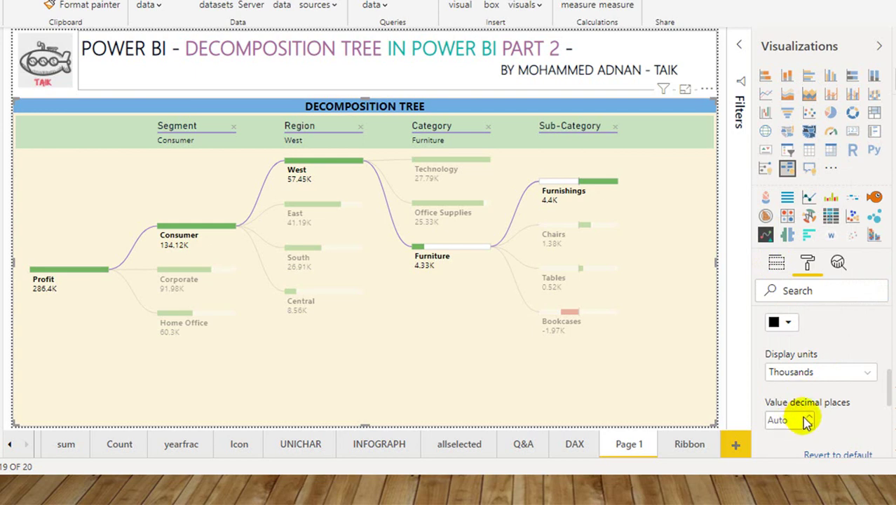
{"action": "scroll", "coordinate": [809, 416], "scroll_direction": "up", "scroll_amount": 4}
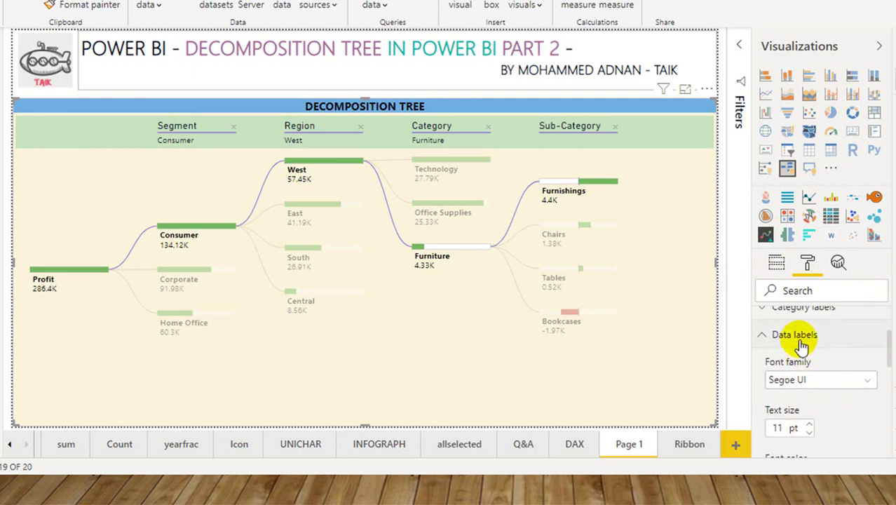
Give the level headers a light blue background after trying pale yellow
{"action": "left_click", "coordinate": [799, 336]}
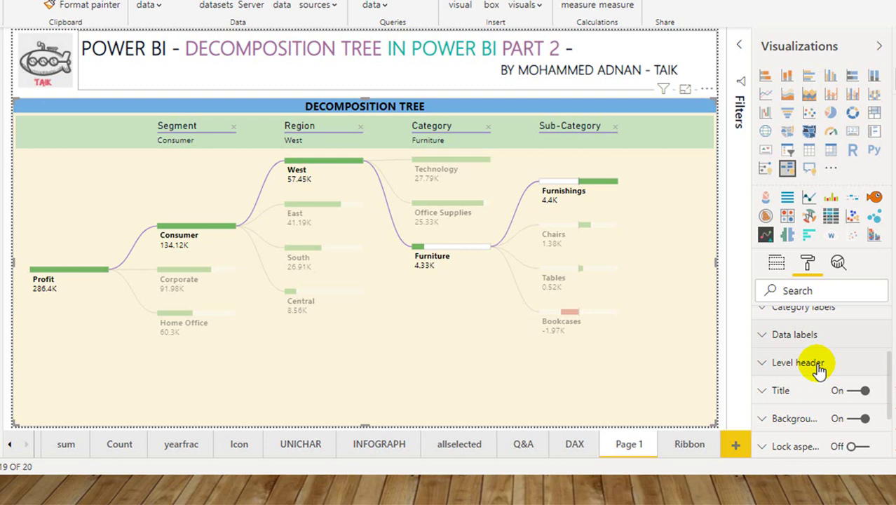
{"action": "left_click", "coordinate": [826, 365]}
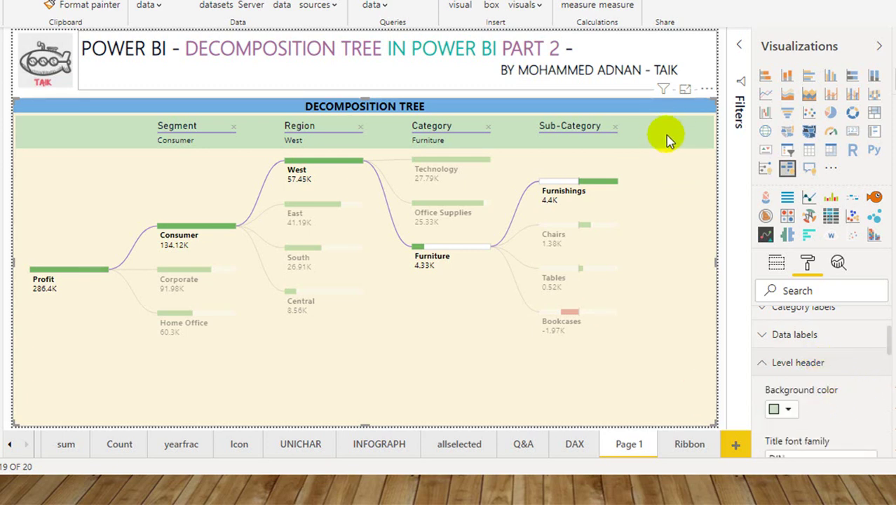
{"action": "left_click", "coordinate": [787, 410]}
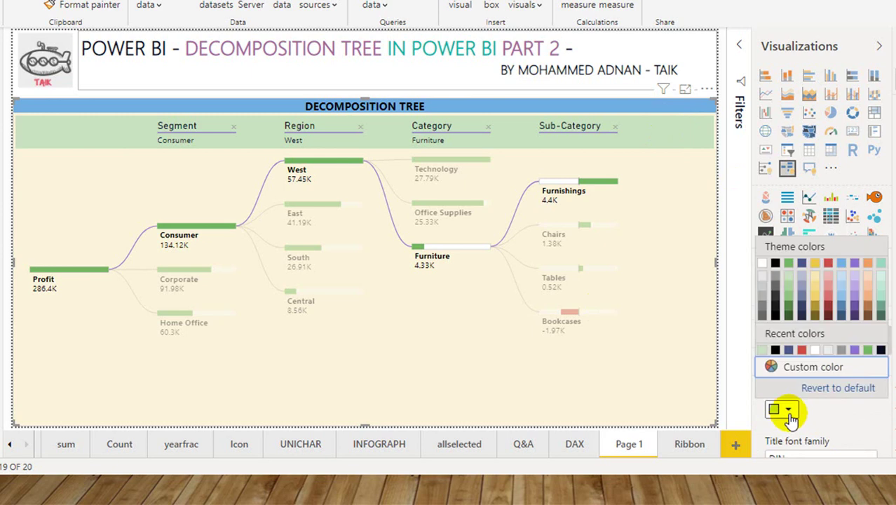
{"action": "left_click", "coordinate": [816, 276]}
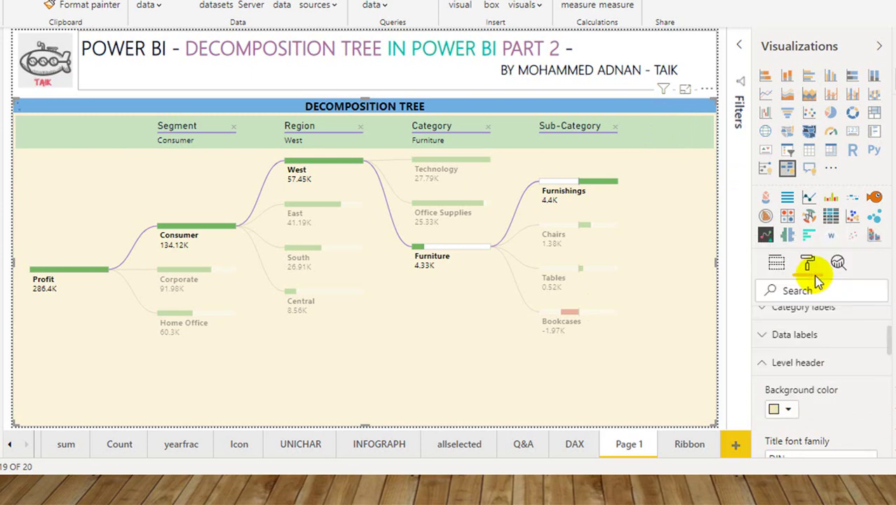
{"action": "left_click", "coordinate": [787, 410]}
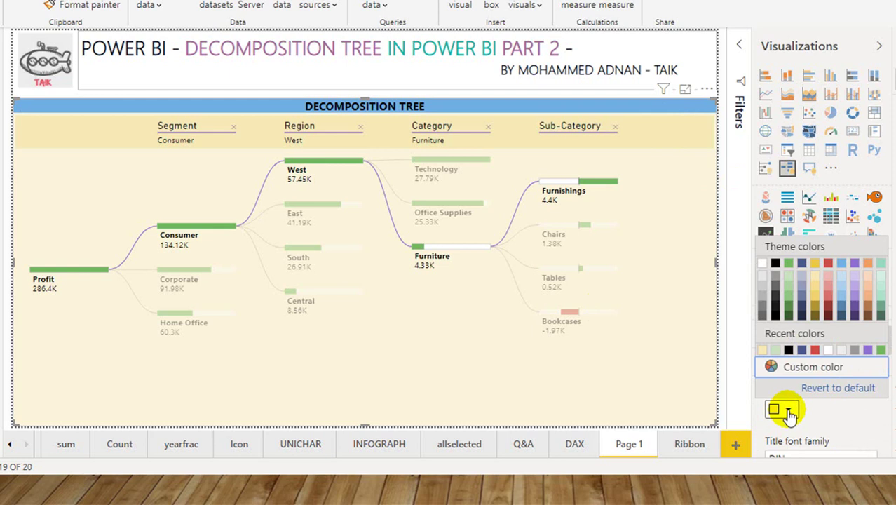
{"action": "left_click", "coordinate": [818, 280]}
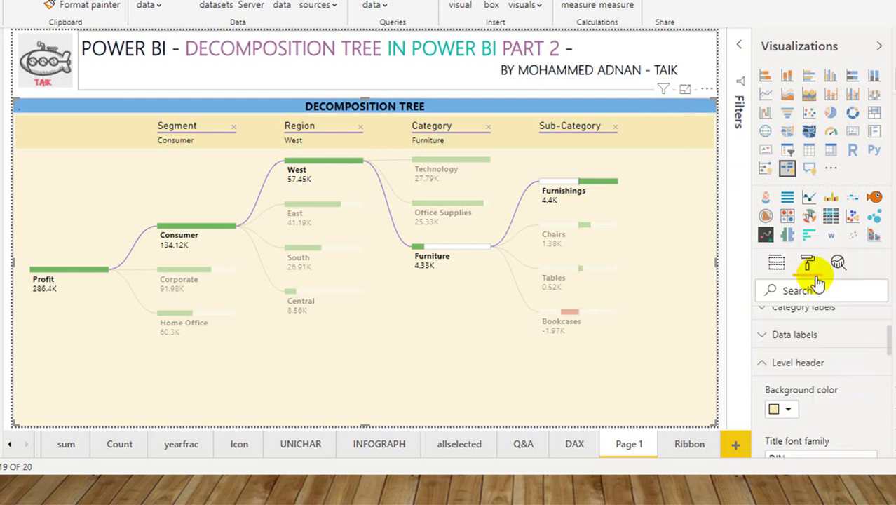
Set level header titles to dark blue-grey Segoe (Bold), after trying Comic Sans MS
{"action": "scroll", "coordinate": [816, 389], "scroll_direction": "down", "scroll_amount": 1}
{"action": "left_click", "coordinate": [811, 382]}
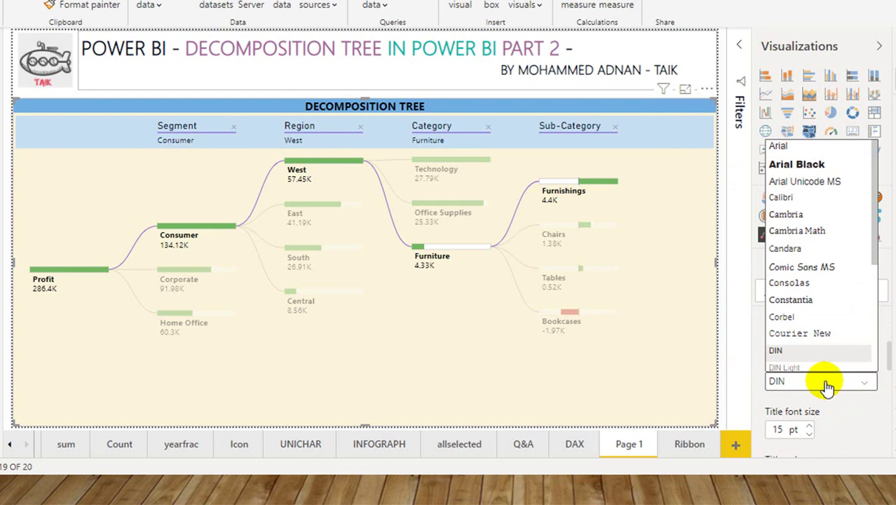
{"action": "scroll", "coordinate": [838, 277], "scroll_direction": "down", "scroll_amount": 1}
{"action": "left_click", "coordinate": [840, 260]}
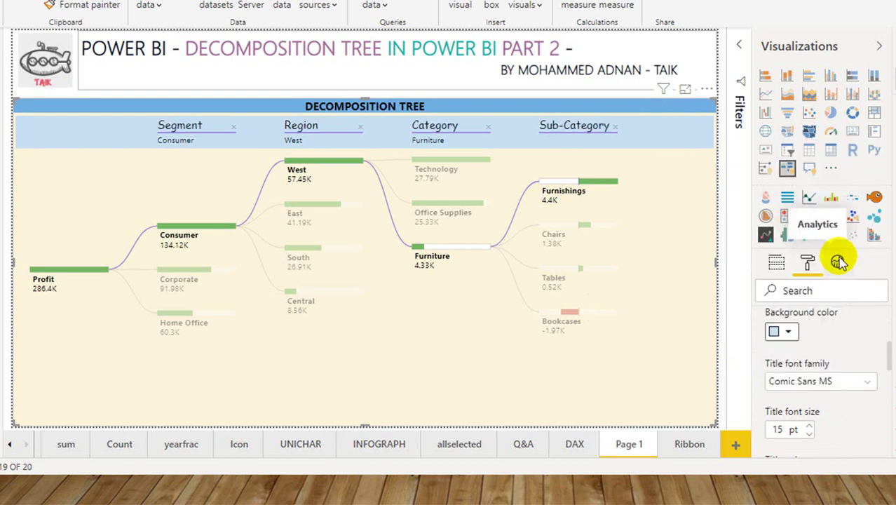
{"action": "left_click", "coordinate": [828, 381]}
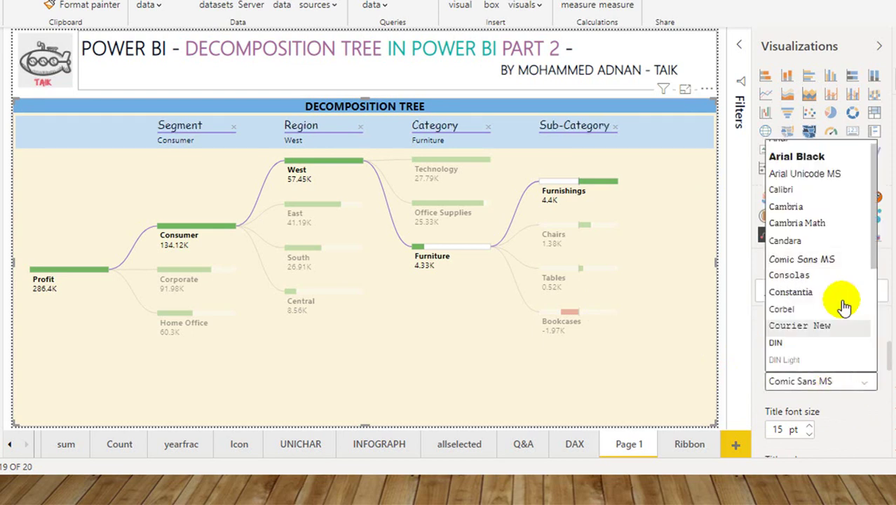
{"action": "scroll", "coordinate": [841, 287], "scroll_direction": "down", "scroll_amount": 3}
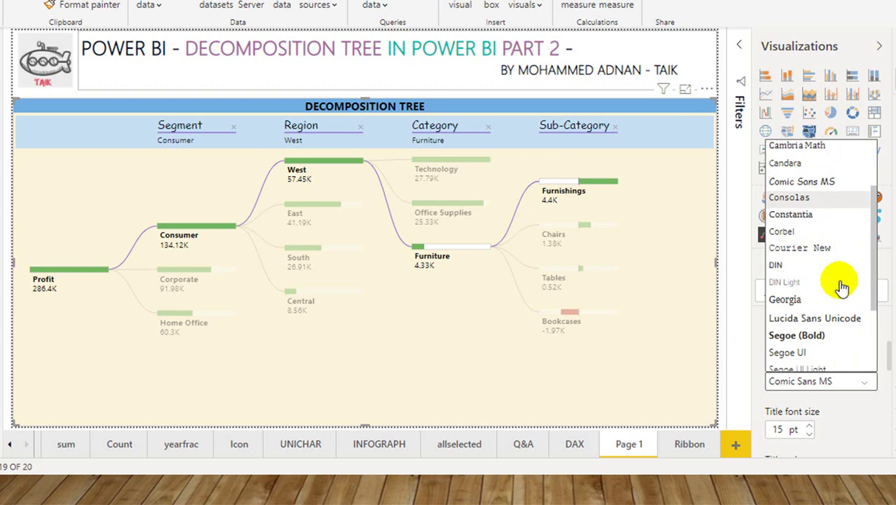
{"action": "left_click", "coordinate": [826, 337]}
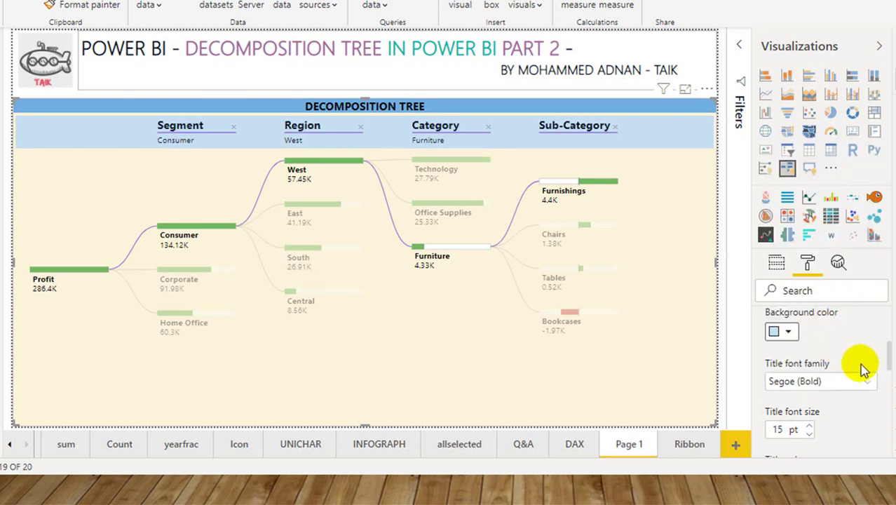
{"action": "scroll", "coordinate": [863, 375], "scroll_direction": "down", "scroll_amount": 2}
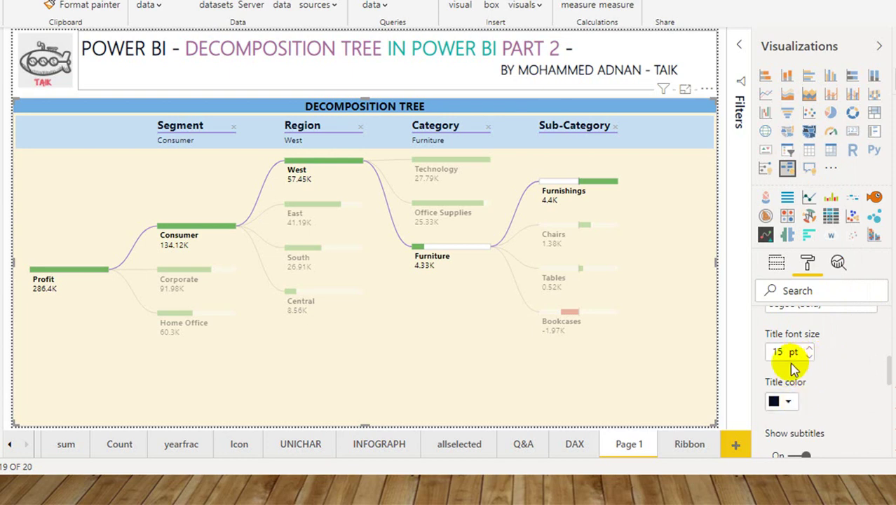
{"action": "left_click", "coordinate": [788, 403]}
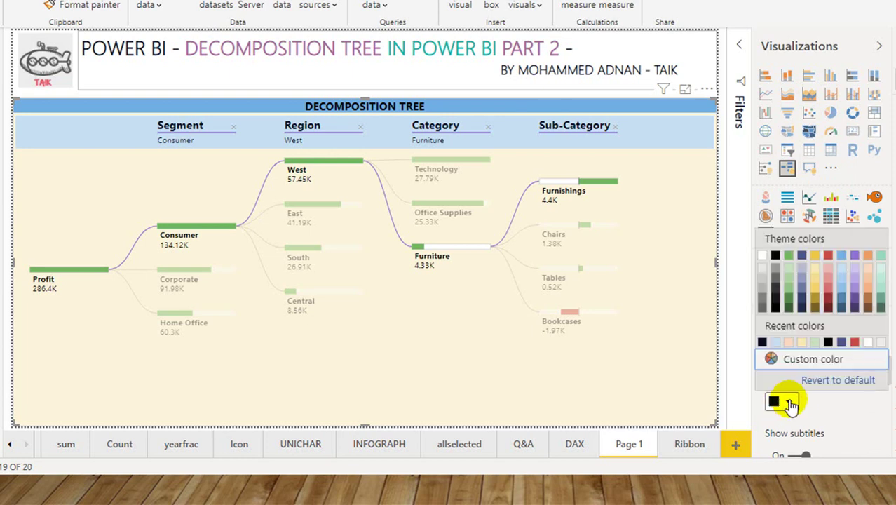
{"action": "left_click", "coordinate": [843, 293]}
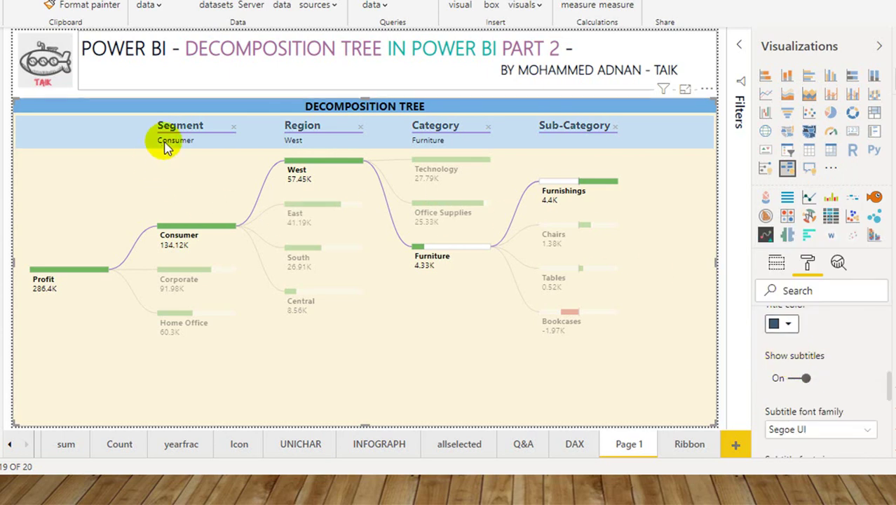
Drill into the Corporate segment and toggle level header subtitles off and back on
{"action": "left_click", "coordinate": [181, 278]}
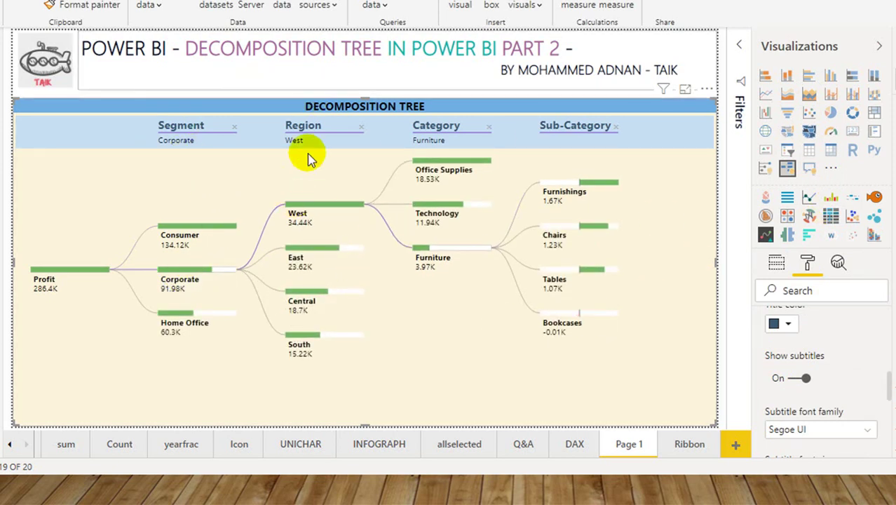
{"action": "left_click", "coordinate": [800, 378]}
{"action": "left_click", "coordinate": [801, 377]}
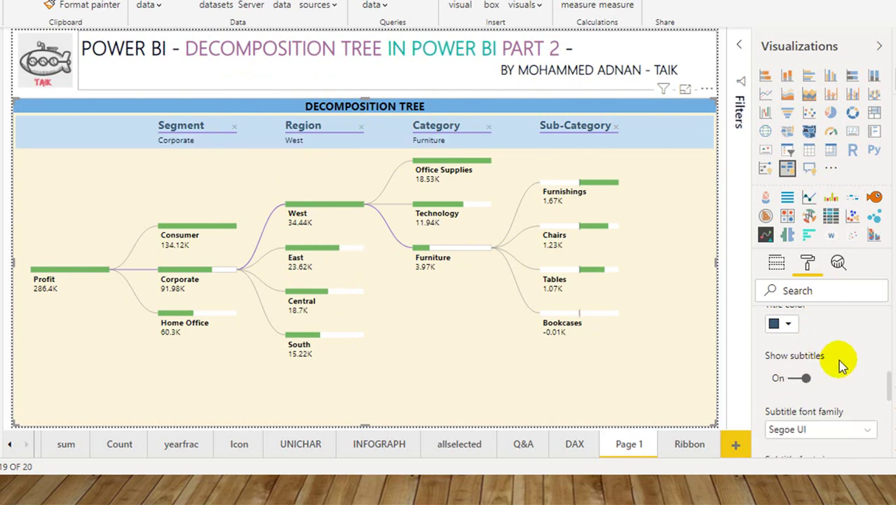
Make the level header subtitles black
{"action": "scroll", "coordinate": [841, 364], "scroll_direction": "down", "scroll_amount": 3}
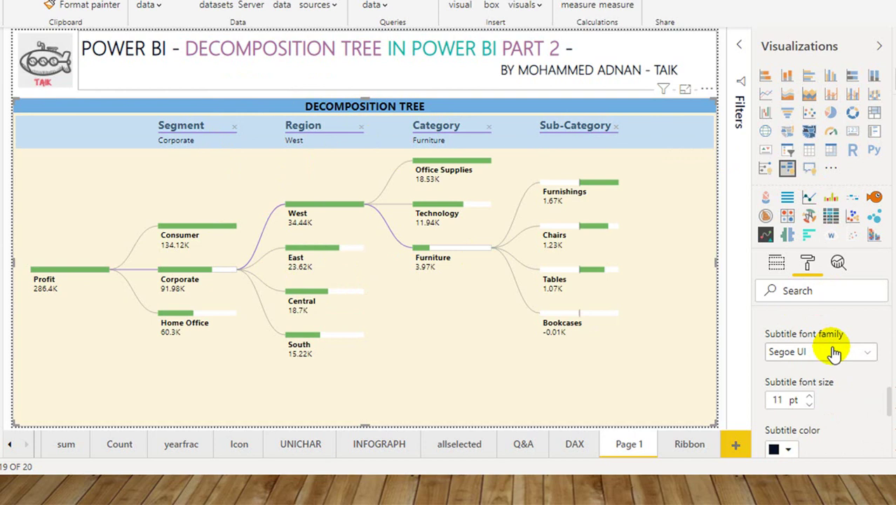
{"action": "left_click", "coordinate": [834, 354]}
{"action": "scroll", "coordinate": [839, 246], "scroll_direction": "down", "scroll_amount": 1}
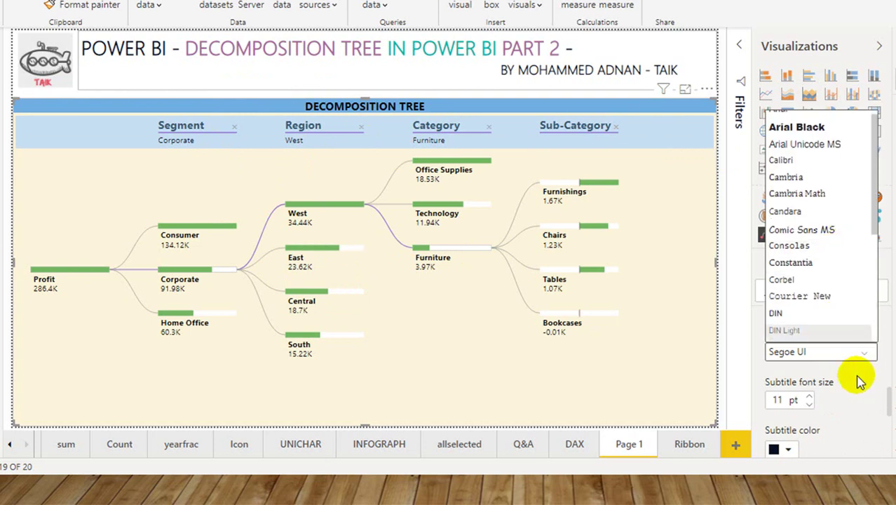
{"action": "scroll", "coordinate": [820, 400], "scroll_direction": "up", "scroll_amount": 1}
{"action": "scroll", "coordinate": [827, 393], "scroll_direction": "down", "scroll_amount": 2}
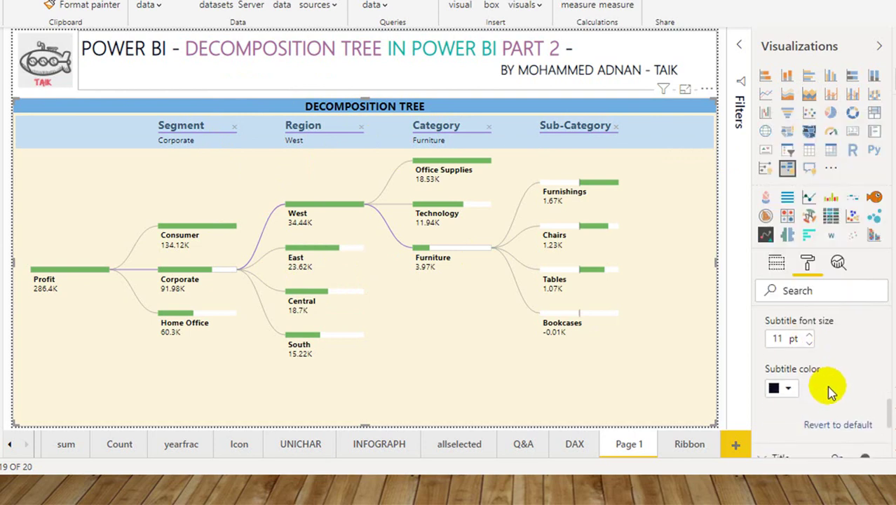
{"action": "left_click", "coordinate": [788, 390]}
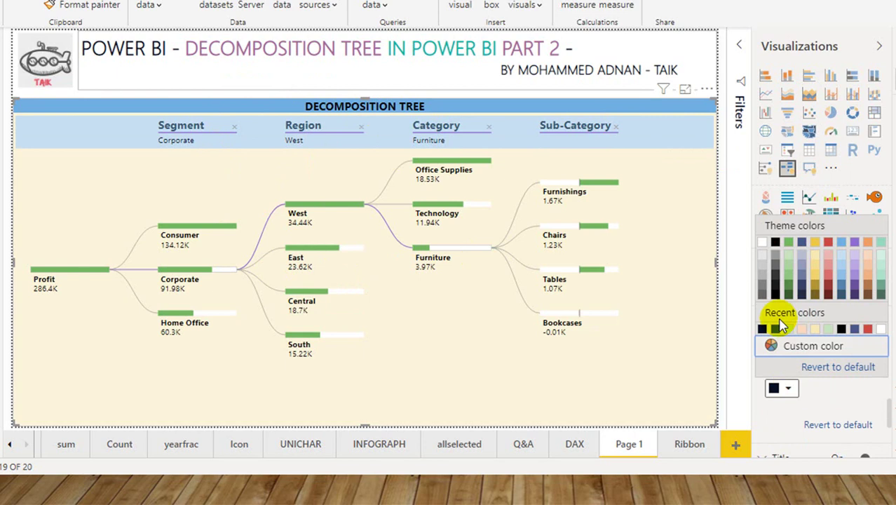
{"action": "left_click", "coordinate": [775, 243]}
{"action": "scroll", "coordinate": [839, 360], "scroll_direction": "up", "scroll_amount": 4}
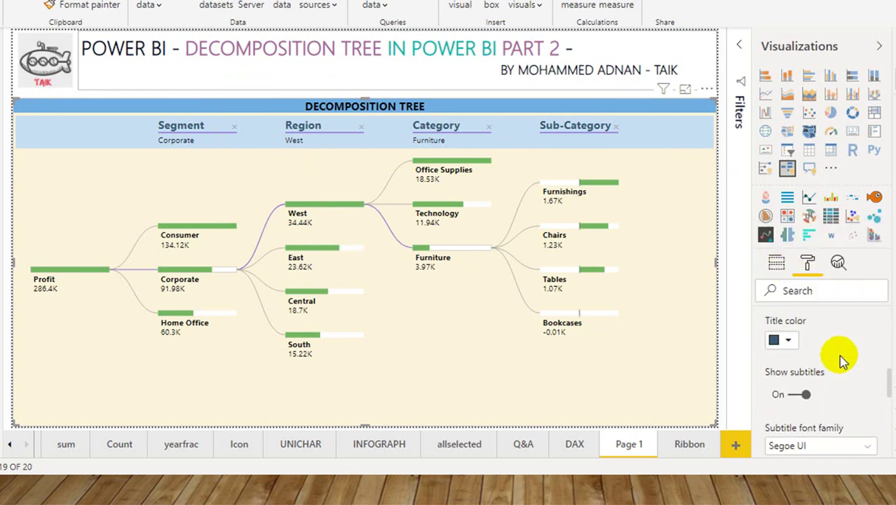
{"action": "scroll", "coordinate": [841, 360], "scroll_direction": "up", "scroll_amount": 5}
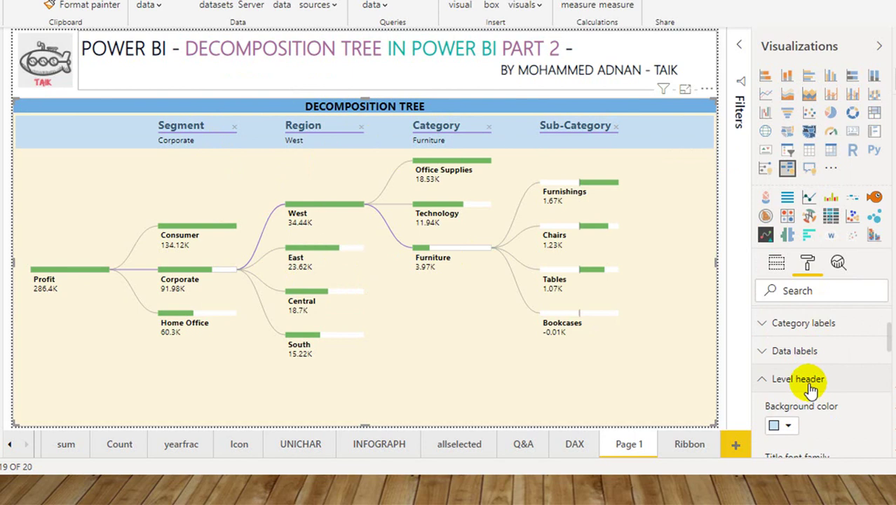
Collapse Level header and bring up the Title formatting settings
{"action": "left_click", "coordinate": [810, 383]}
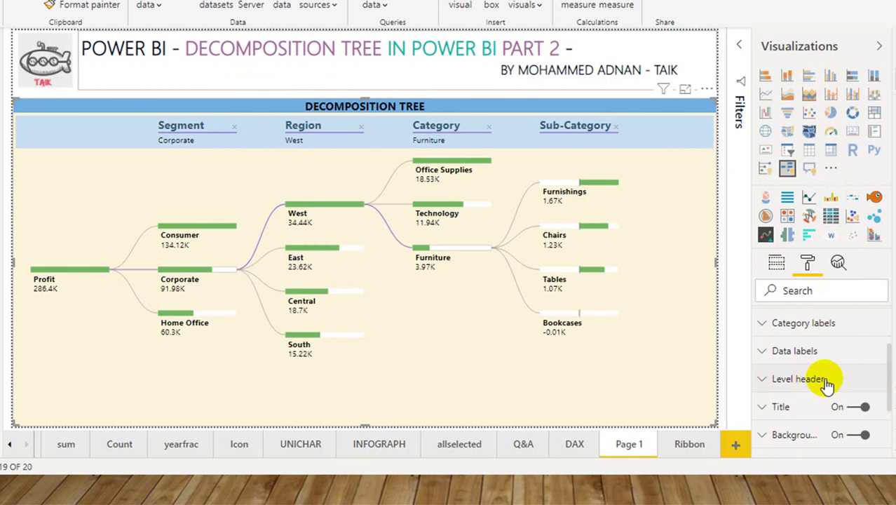
{"action": "left_click", "coordinate": [782, 410]}
{"action": "scroll", "coordinate": [813, 410], "scroll_direction": "down", "scroll_amount": 2}
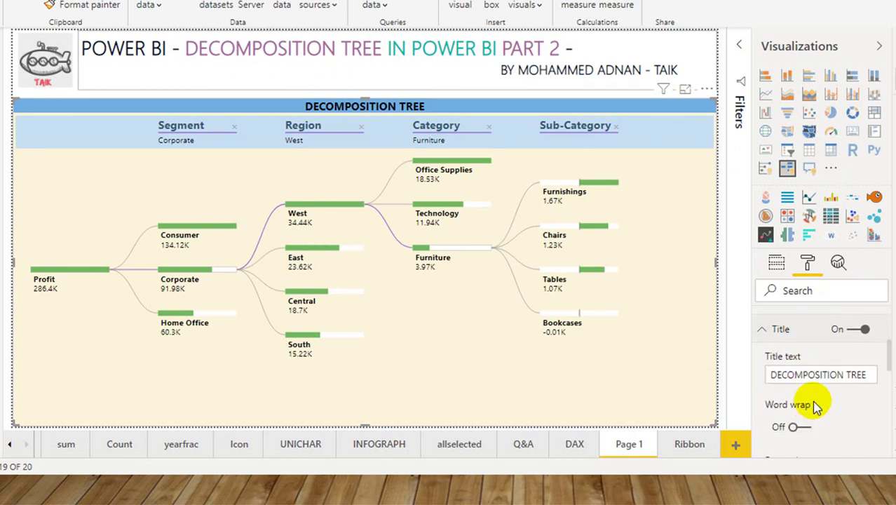
{"action": "scroll", "coordinate": [820, 392], "scroll_direction": "down", "scroll_amount": 2}
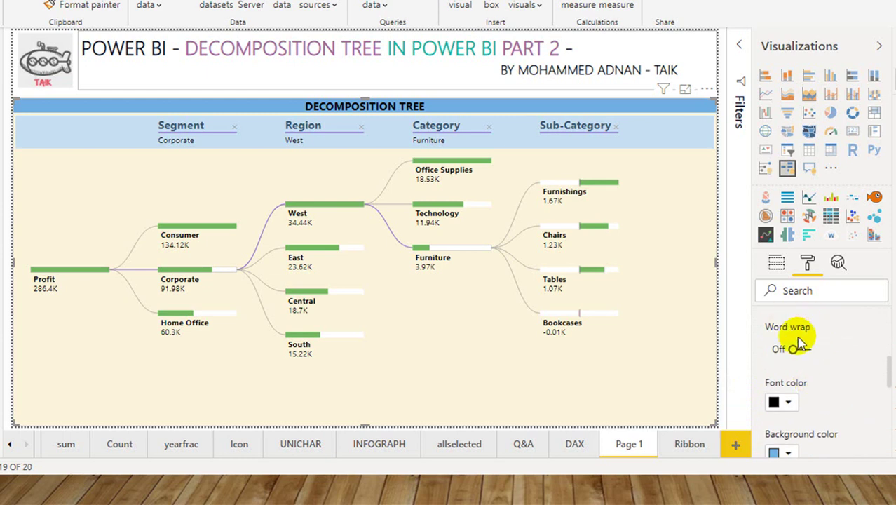
{"action": "scroll", "coordinate": [806, 389], "scroll_direction": "down", "scroll_amount": 2}
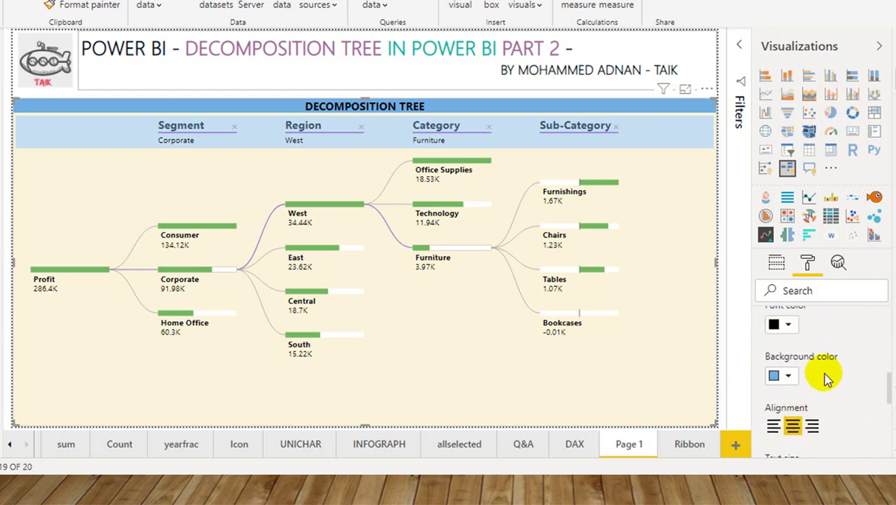
{"action": "scroll", "coordinate": [810, 393], "scroll_direction": "down", "scroll_amount": 2}
{"action": "scroll", "coordinate": [817, 382], "scroll_direction": "down", "scroll_amount": 2}
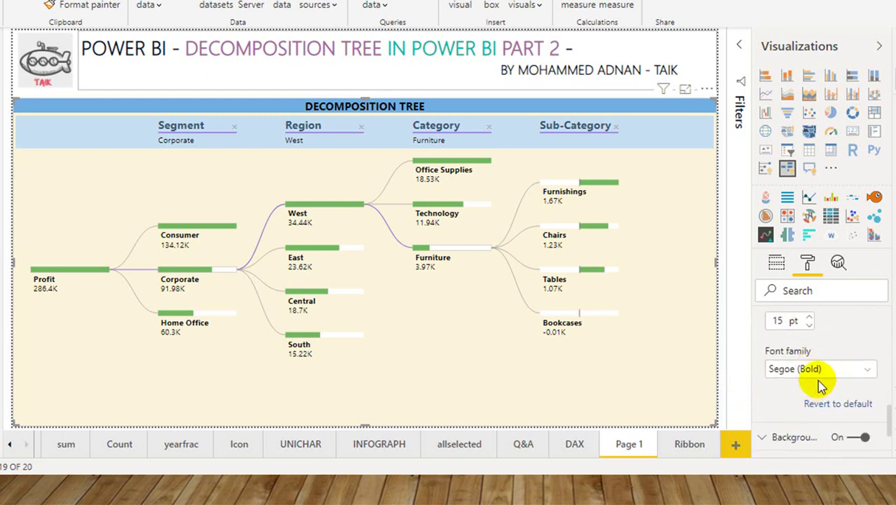
{"action": "scroll", "coordinate": [806, 365], "scroll_direction": "up", "scroll_amount": 6}
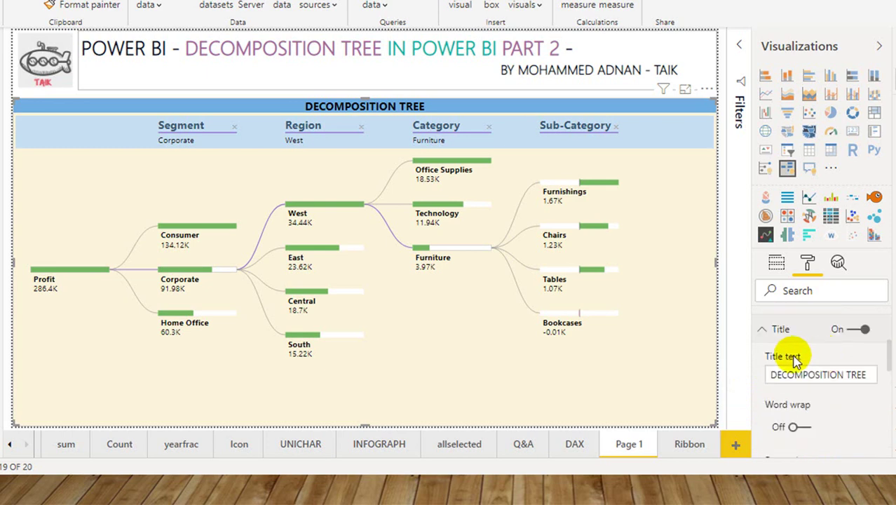
Give the tree's background the light-blue theme colour
{"action": "left_click", "coordinate": [794, 331]}
{"action": "left_click", "coordinate": [802, 361]}
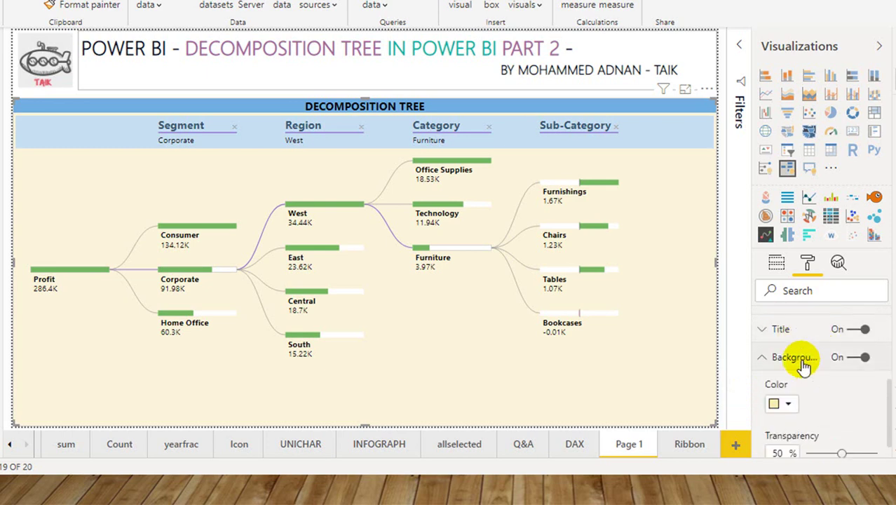
{"action": "scroll", "coordinate": [813, 351], "scroll_direction": "down", "scroll_amount": 1}
{"action": "left_click", "coordinate": [788, 327]}
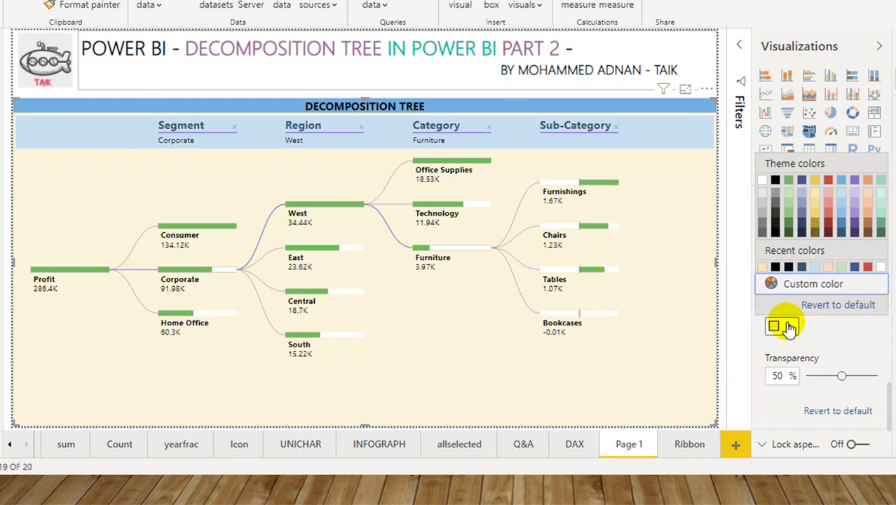
{"action": "left_click", "coordinate": [846, 198]}
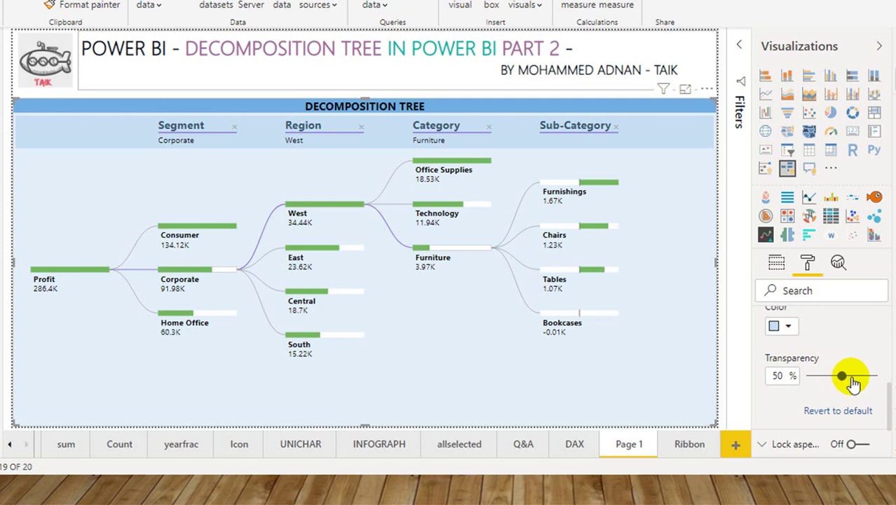
Set the background transparency to 50%
{"action": "left_click_drag", "start_coordinate": [852, 380], "coordinate": [810, 379]}
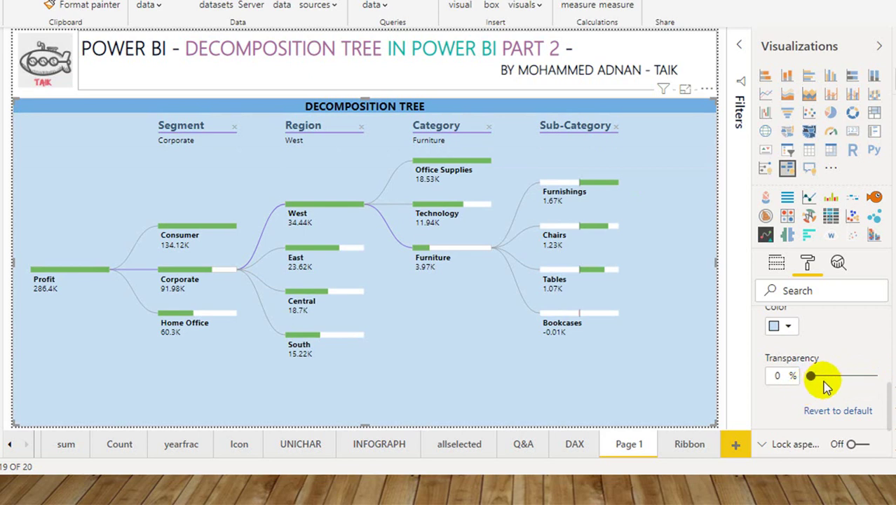
{"action": "left_click", "coordinate": [776, 375]}
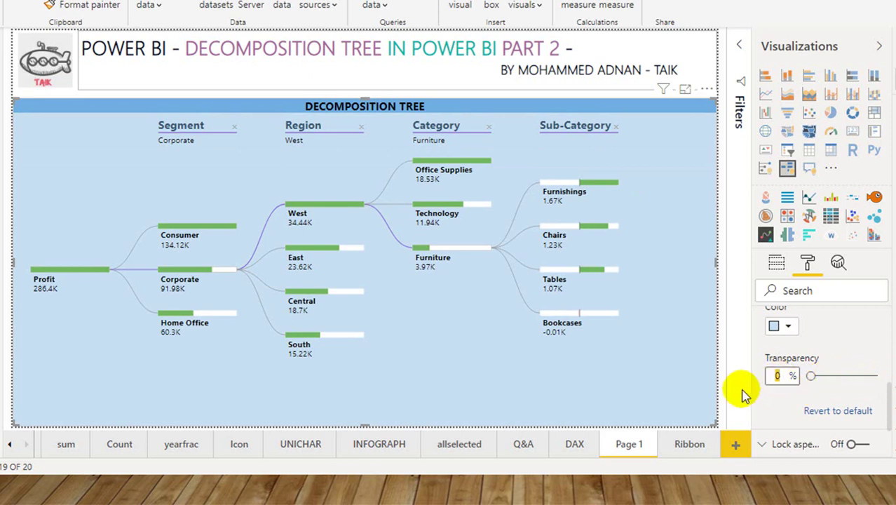
{"action": "type", "text": "50"}
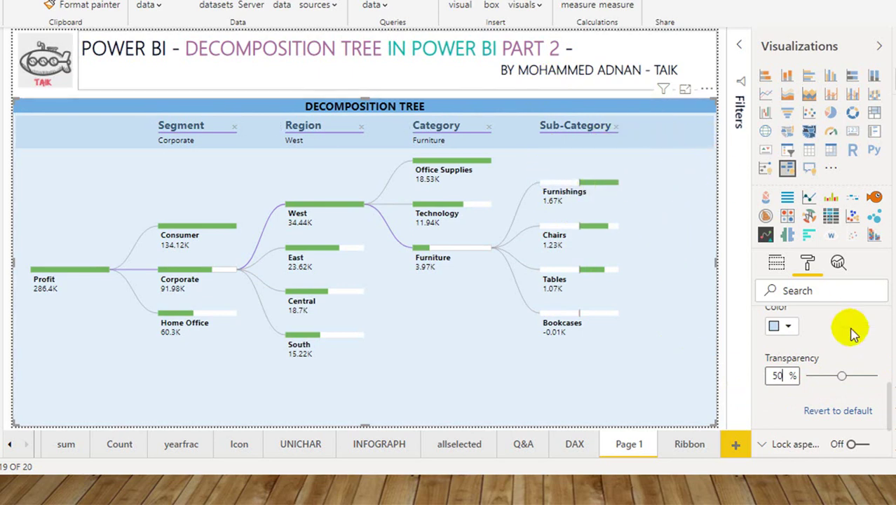
{"action": "scroll", "coordinate": [831, 349], "scroll_direction": "up", "scroll_amount": 3}
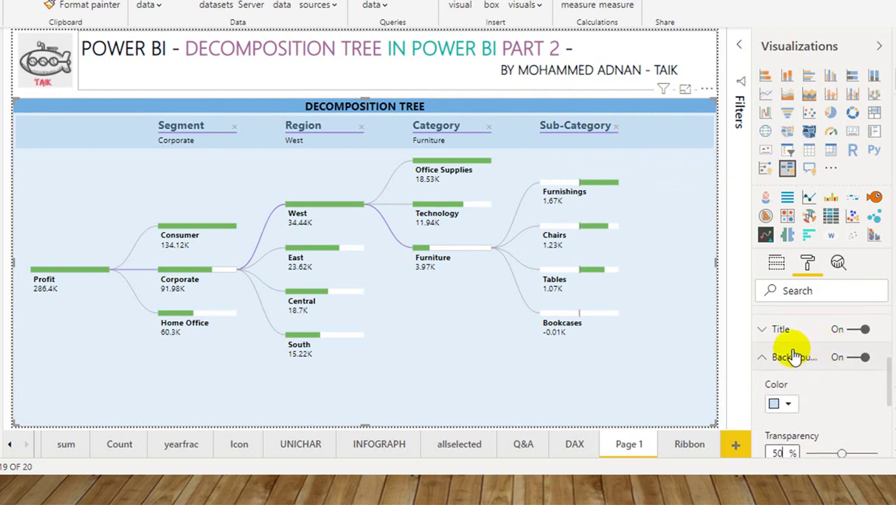
{"action": "left_click", "coordinate": [791, 357]}
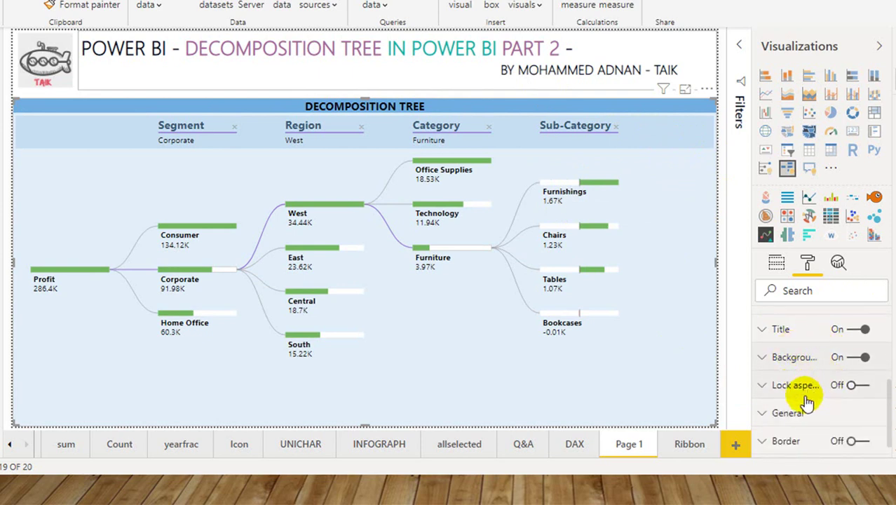
{"action": "left_click", "coordinate": [806, 388]}
{"action": "left_click", "coordinate": [811, 388]}
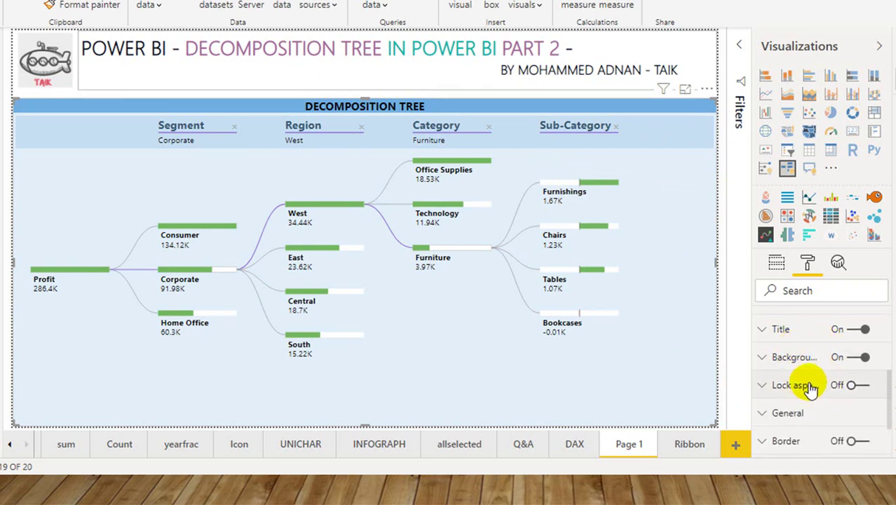
{"action": "scroll", "coordinate": [810, 411], "scroll_direction": "down", "scroll_amount": 1}
{"action": "left_click", "coordinate": [804, 389]}
{"action": "scroll", "coordinate": [807, 390], "scroll_direction": "down", "scroll_amount": 2}
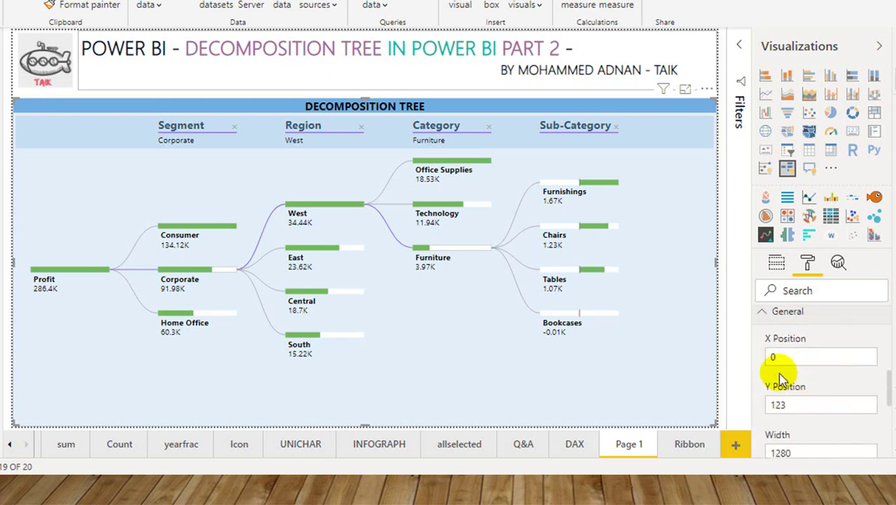
{"action": "scroll", "coordinate": [864, 396], "scroll_direction": "down", "scroll_amount": 5}
{"action": "scroll", "coordinate": [806, 392], "scroll_direction": "up", "scroll_amount": 4}
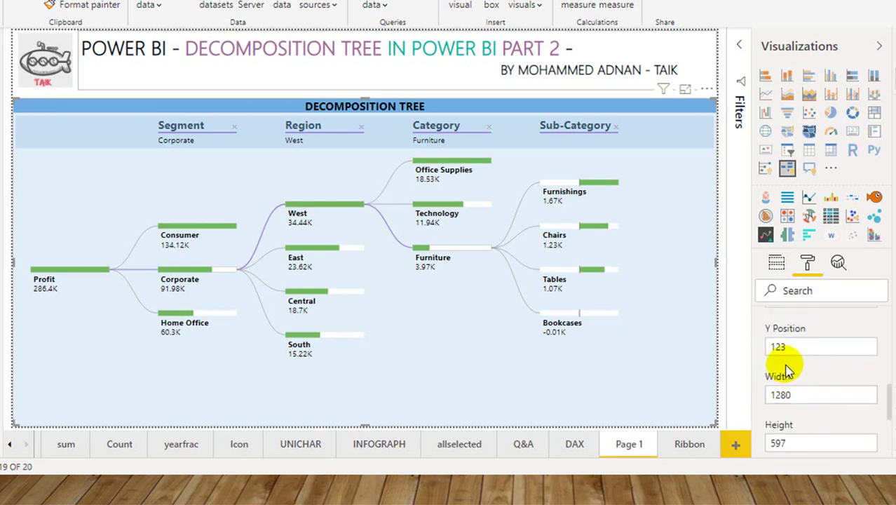
{"action": "left_click", "coordinate": [792, 328]}
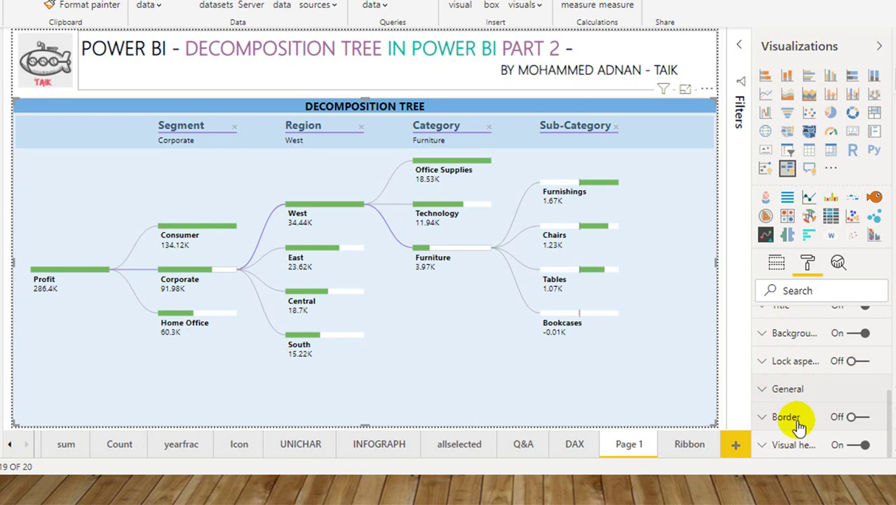
{"action": "left_click", "coordinate": [865, 417]}
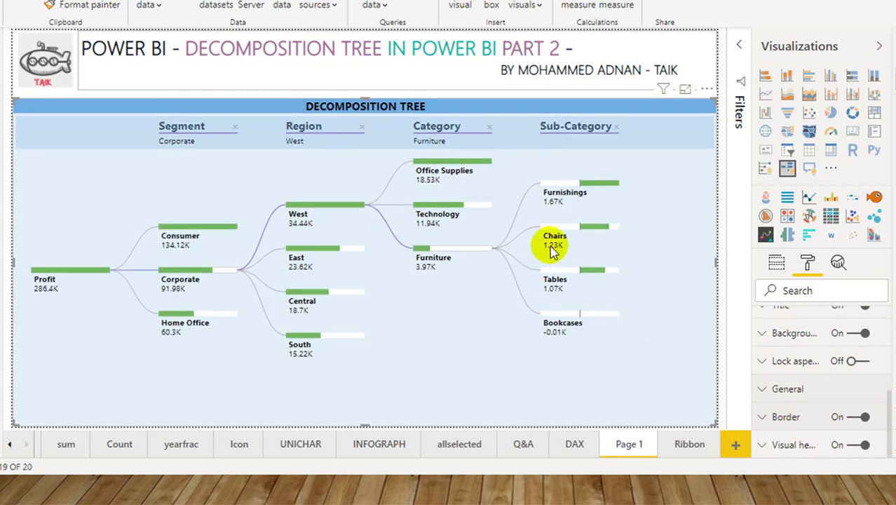
{"action": "left_click", "coordinate": [864, 417]}
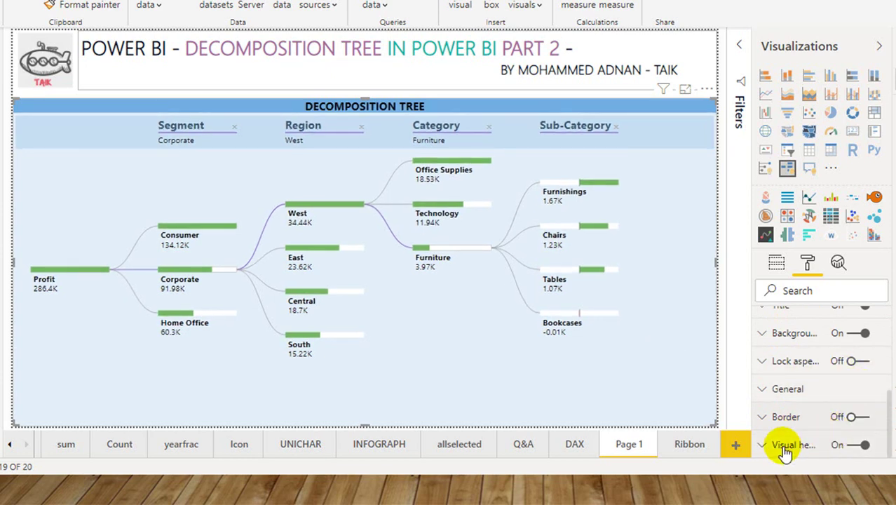